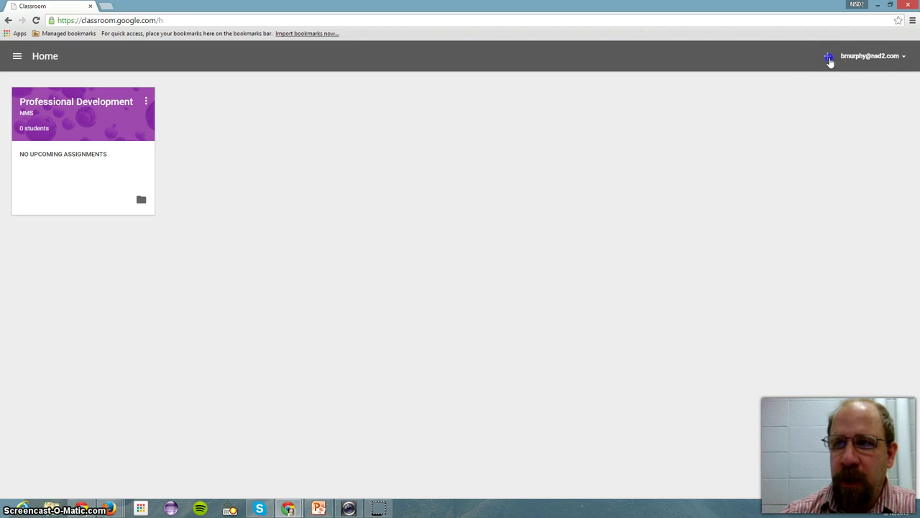
# Create a new class named '7th grade team' from the + menu
pyautogui.click(828, 58)
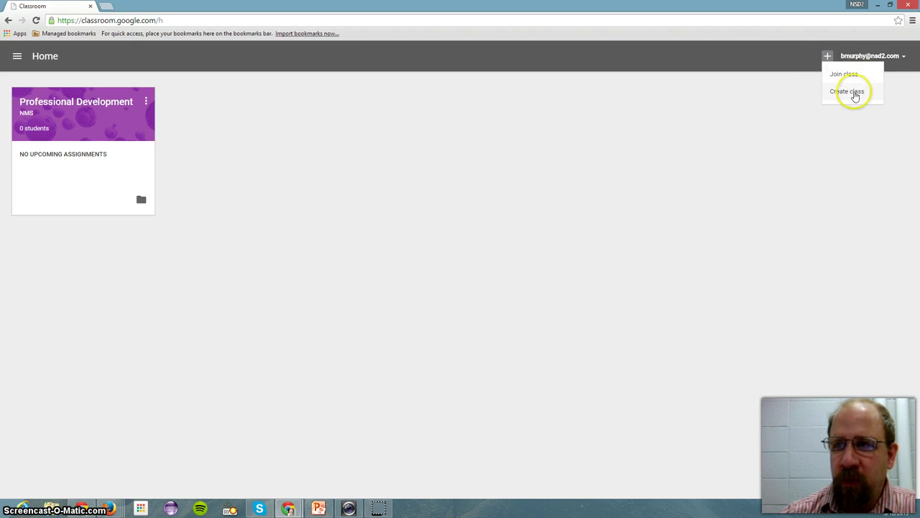
pyautogui.click(855, 93)
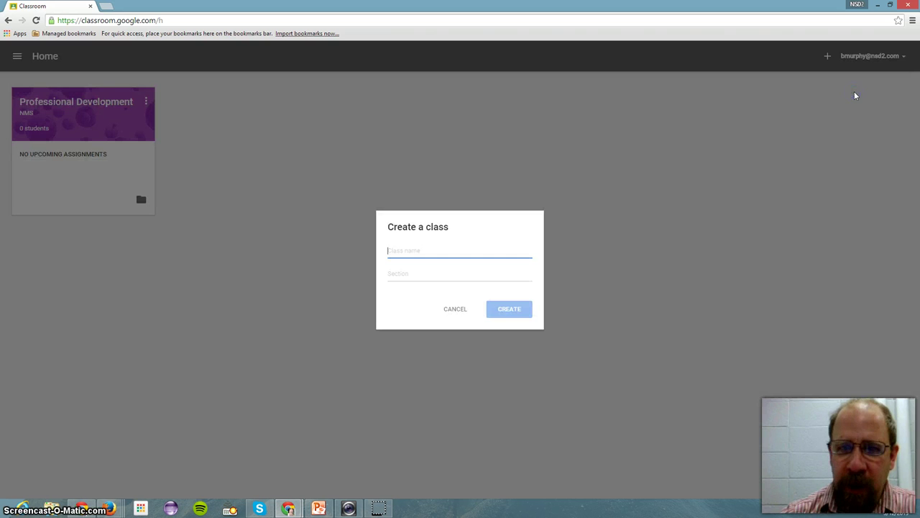
pyautogui.write('7')
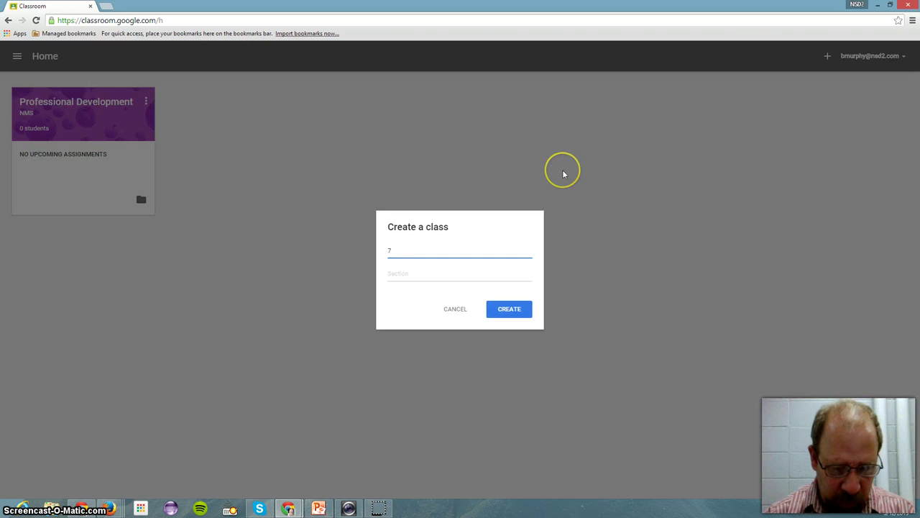
pyautogui.write('th grade team')
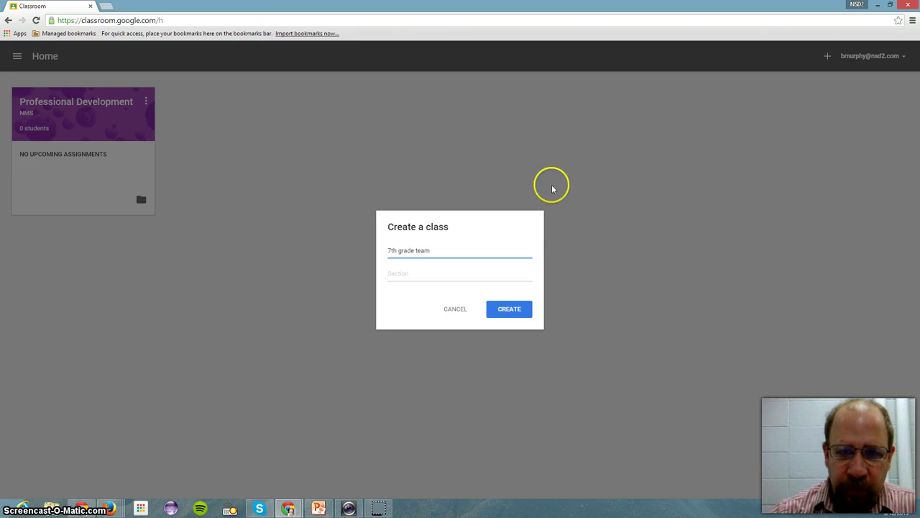
pyautogui.click(432, 277)
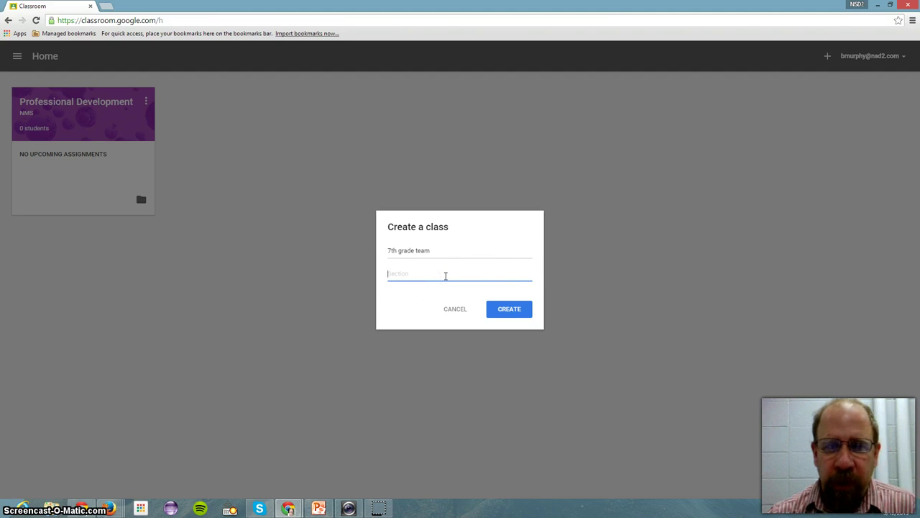
pyautogui.click(511, 310)
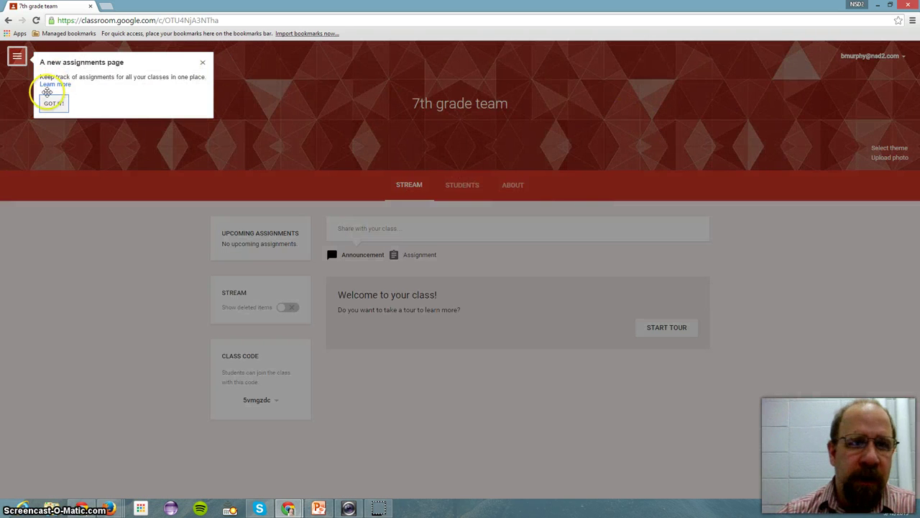
# Dismiss the tip and apply the starry galaxy gallery image as the class theme
pyautogui.click(203, 65)
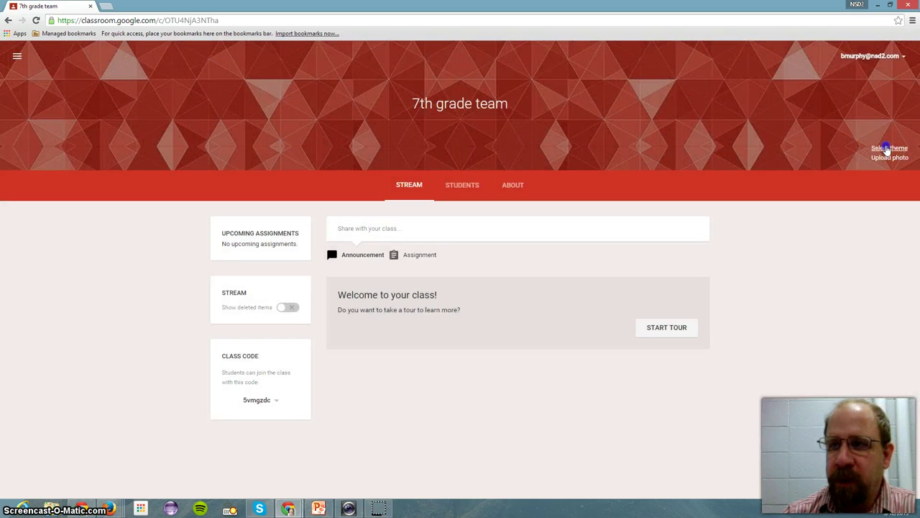
pyautogui.click(887, 148)
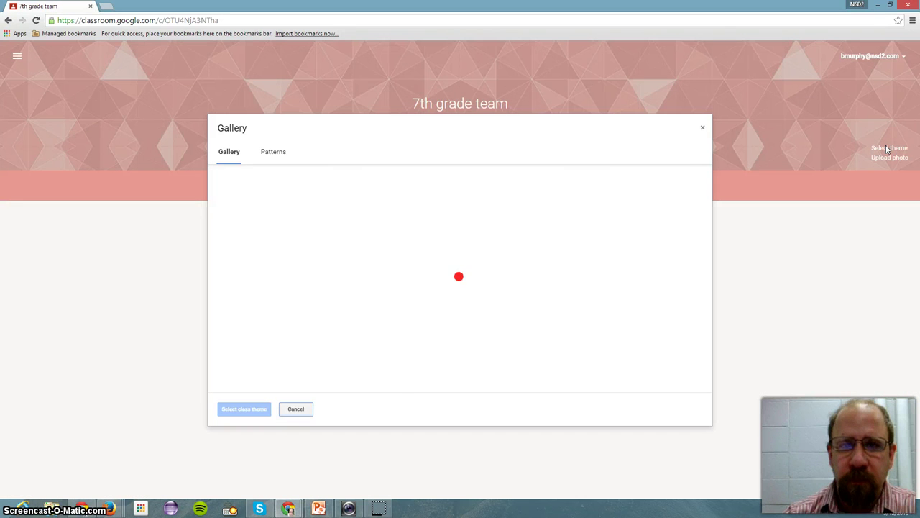
pyautogui.click(273, 151)
pyautogui.click(227, 153)
pyautogui.scroll(-7, 532, 273)
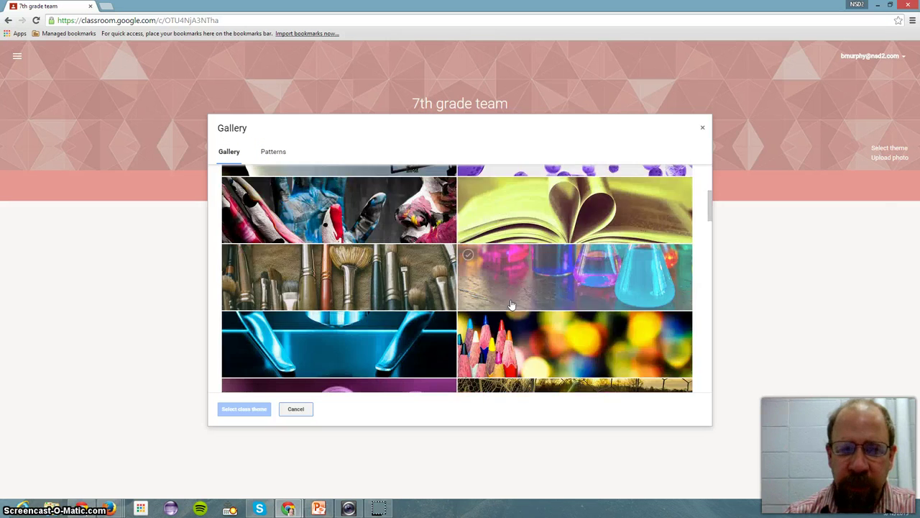
pyautogui.scroll(-2, 595, 286)
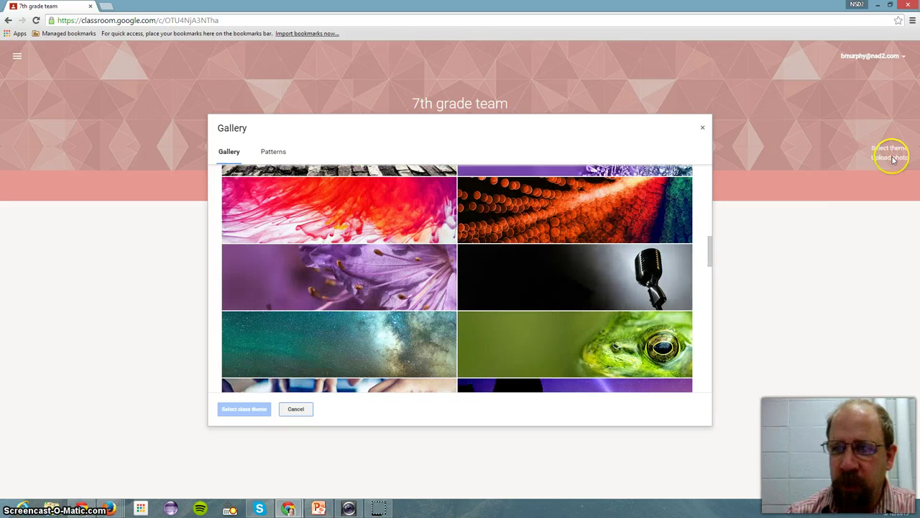
pyautogui.click(371, 342)
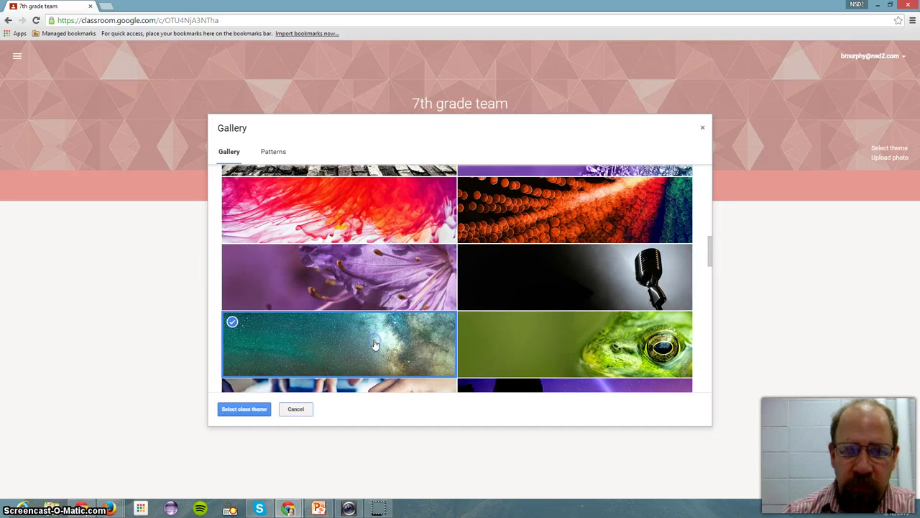
pyautogui.click(252, 409)
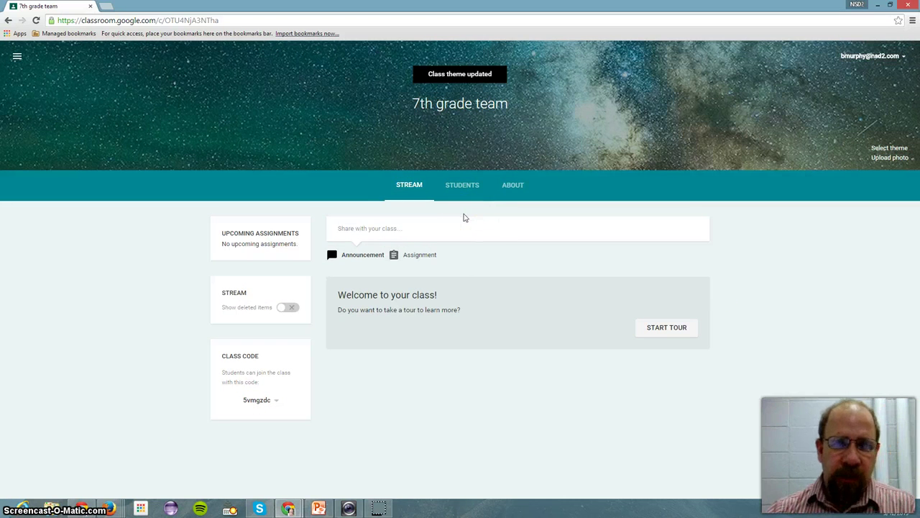
# Start a blank assignment due Mar 13, 2015 and dismiss the Assignments tour
pyautogui.click(417, 255)
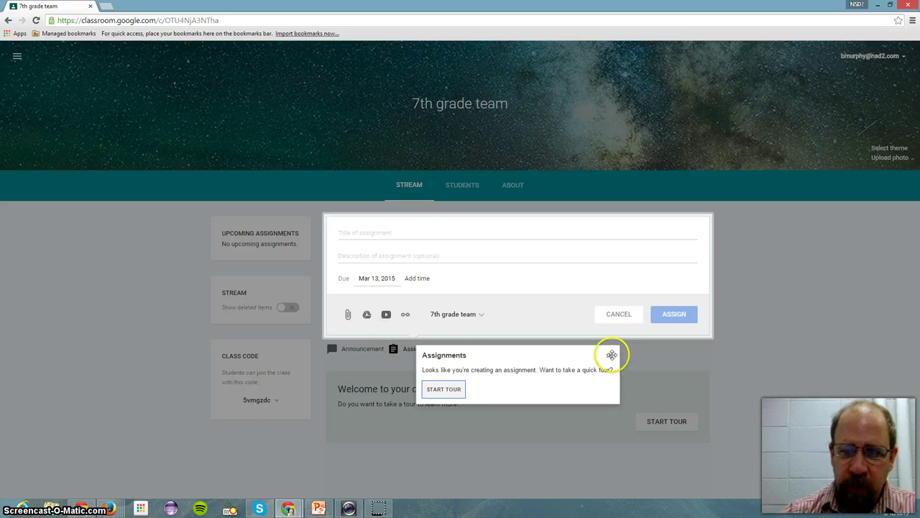
pyautogui.click(347, 315)
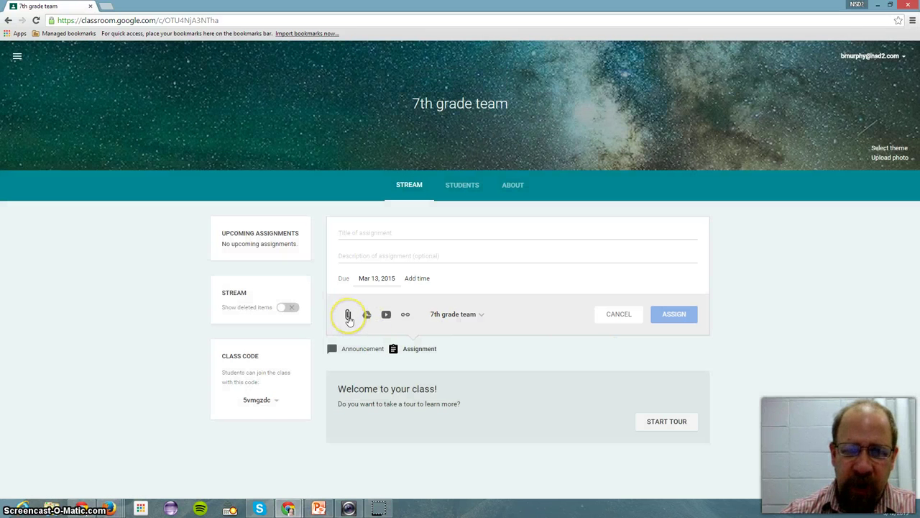
pyautogui.click(367, 317)
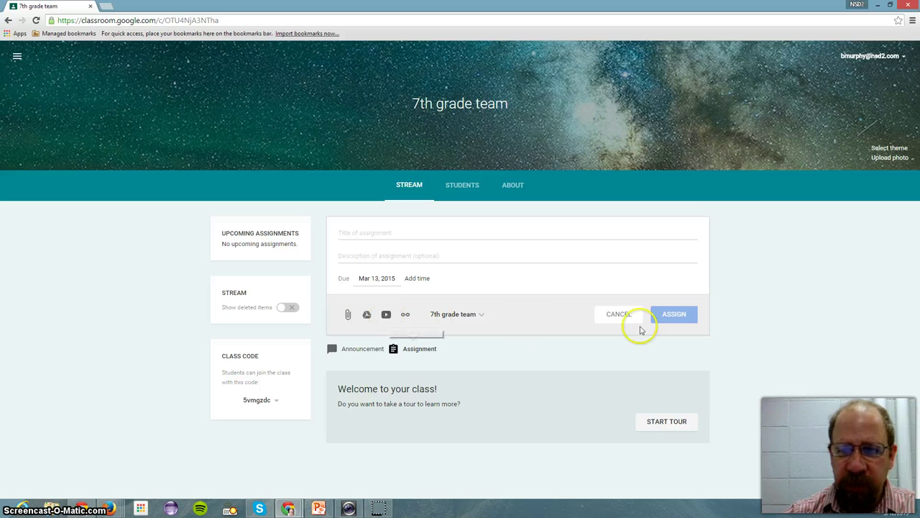
pyautogui.click(751, 333)
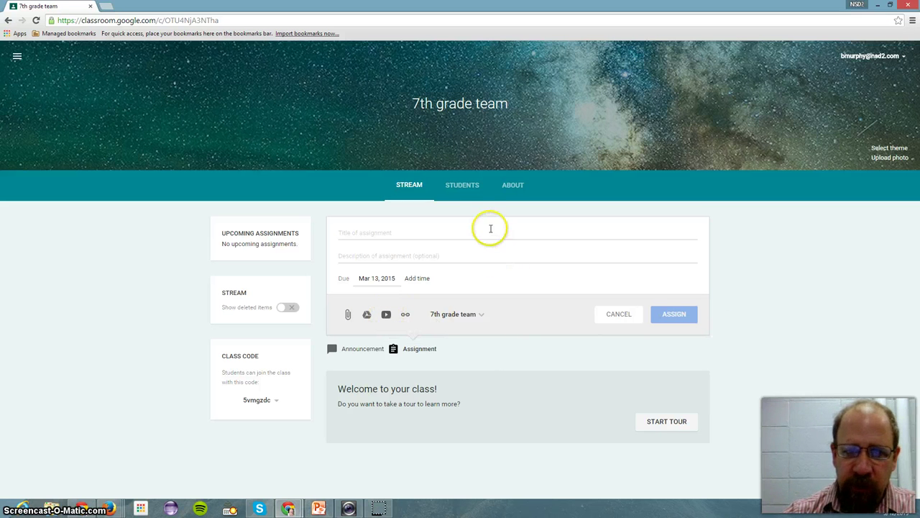
# On the Students page, cancel the invite list without inviting anyone and select the class join code
pyautogui.click(469, 187)
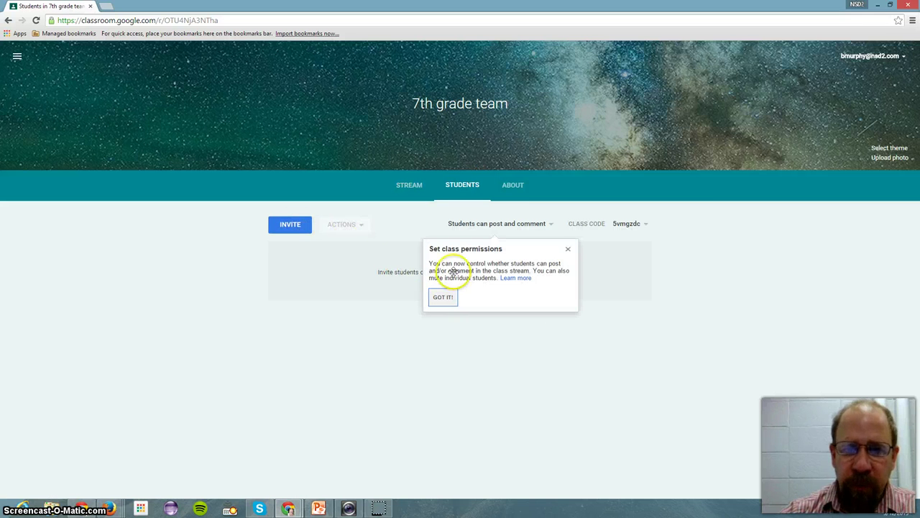
pyautogui.click(568, 250)
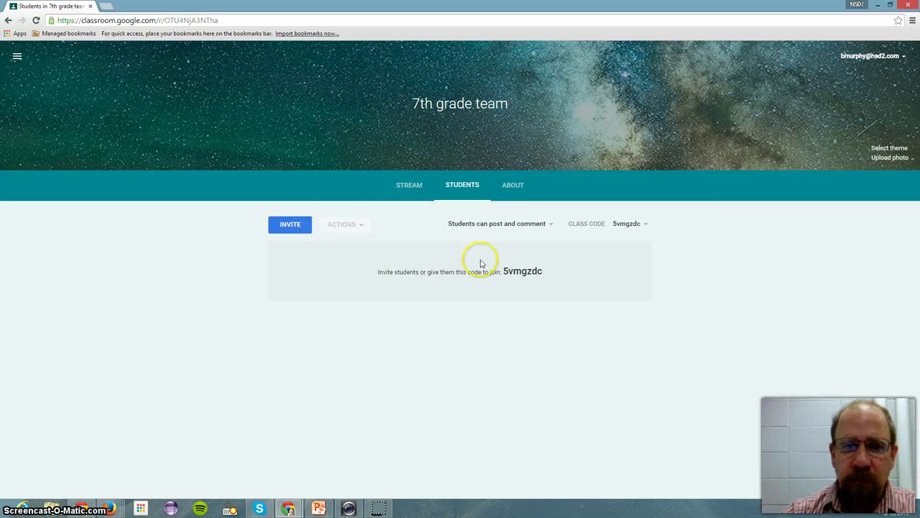
pyautogui.click(286, 224)
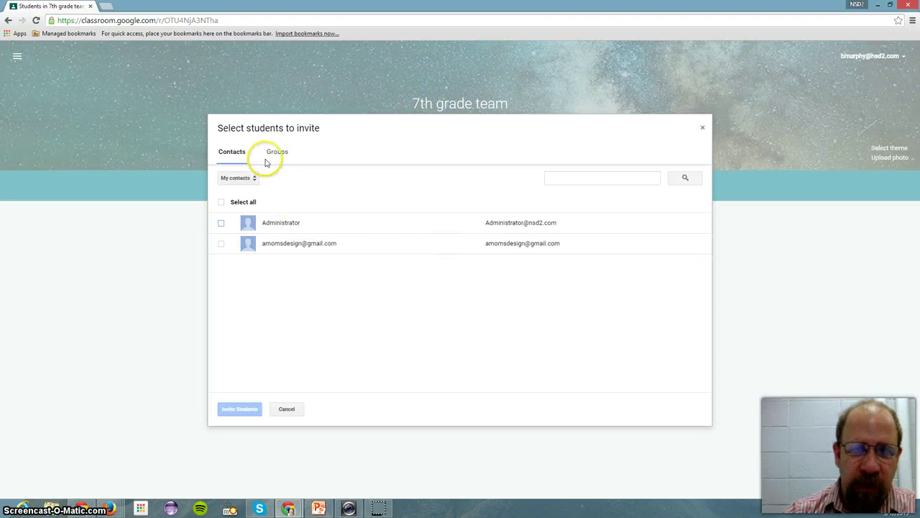
pyautogui.click(286, 156)
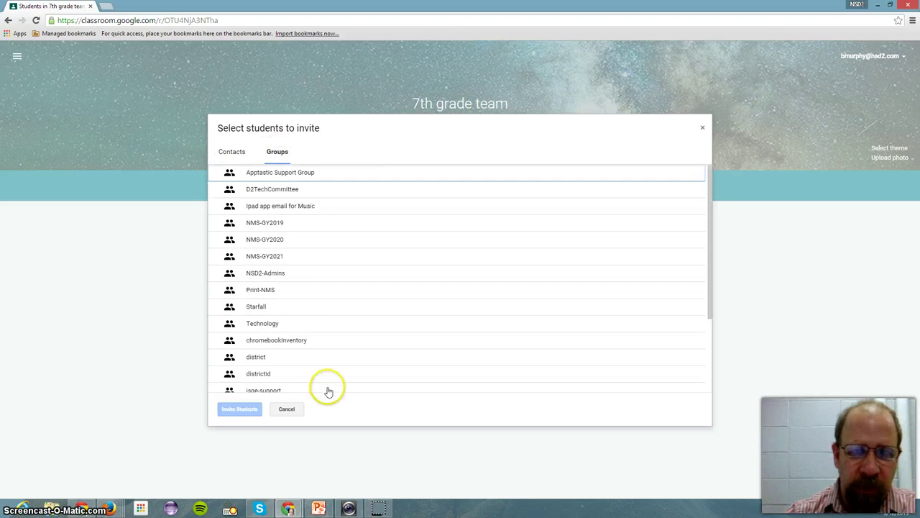
pyautogui.click(286, 410)
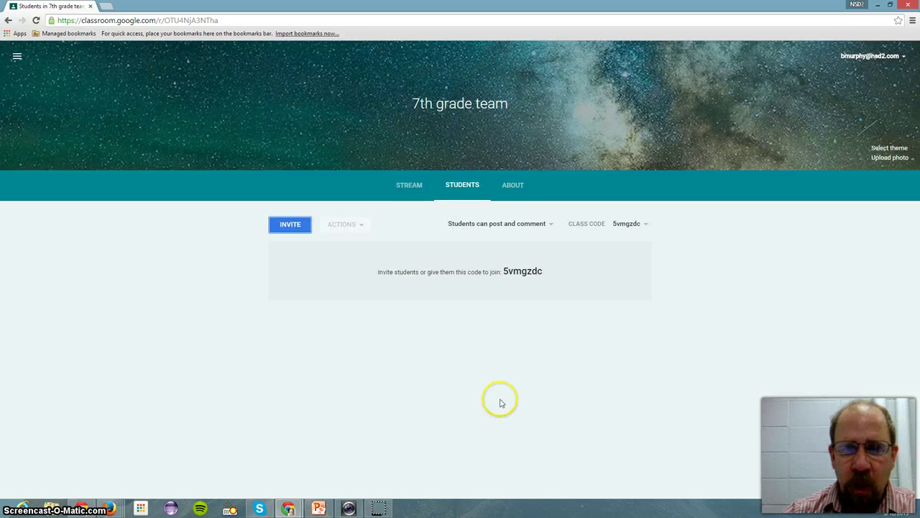
pyautogui.doubleClick(516, 272)
pyautogui.hotkey('ctrl', 'c')
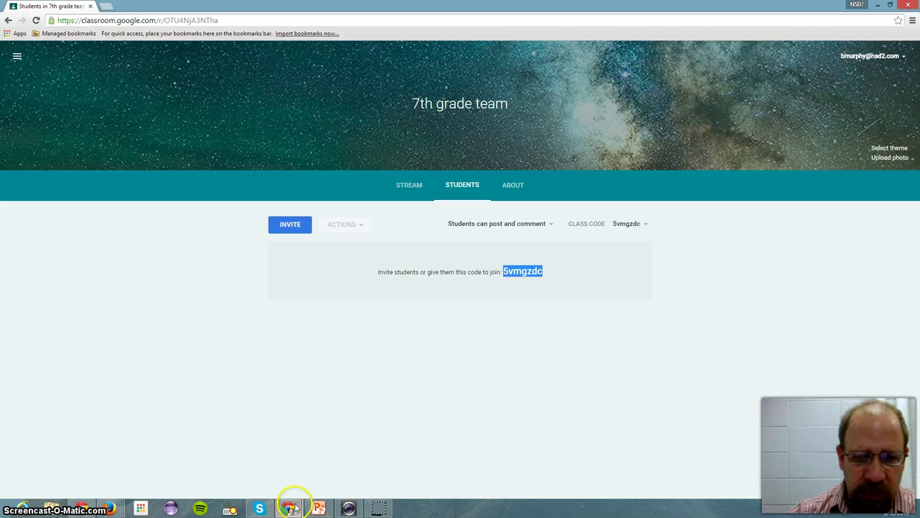
# Switch to the Gmail window and navigate its address bar to the Google Classroom site
pyautogui.moveTo(293, 508)
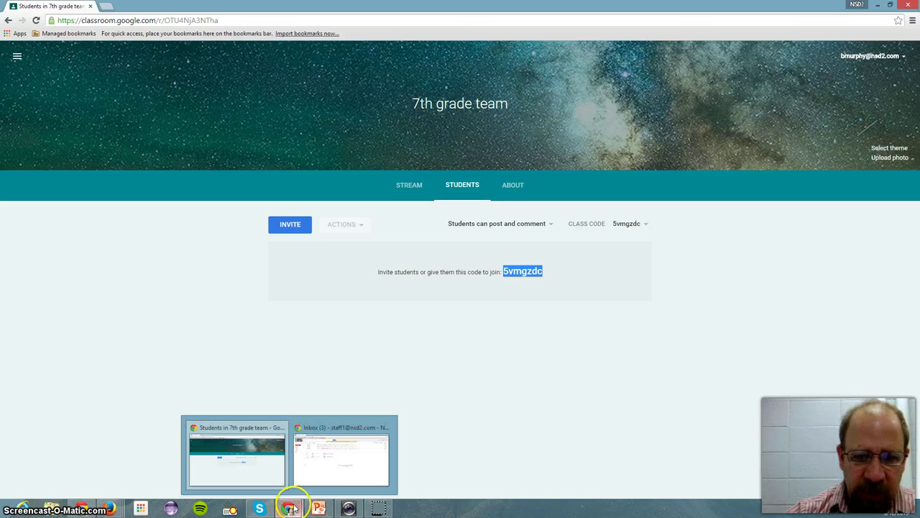
pyautogui.click(339, 474)
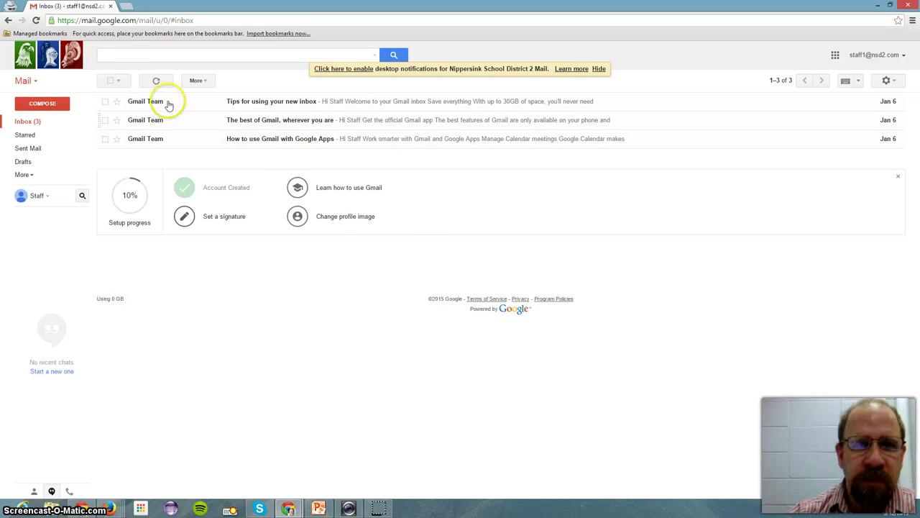
pyautogui.click(132, 20)
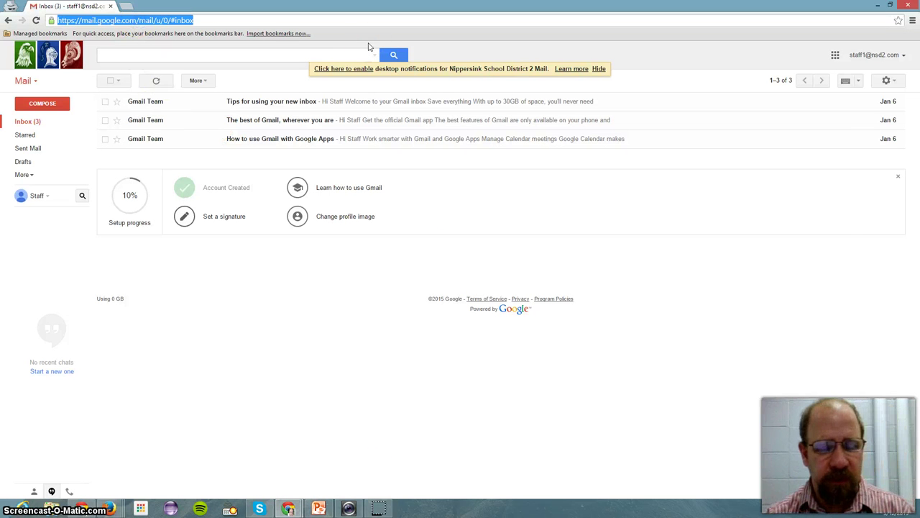
pyautogui.write('cla')
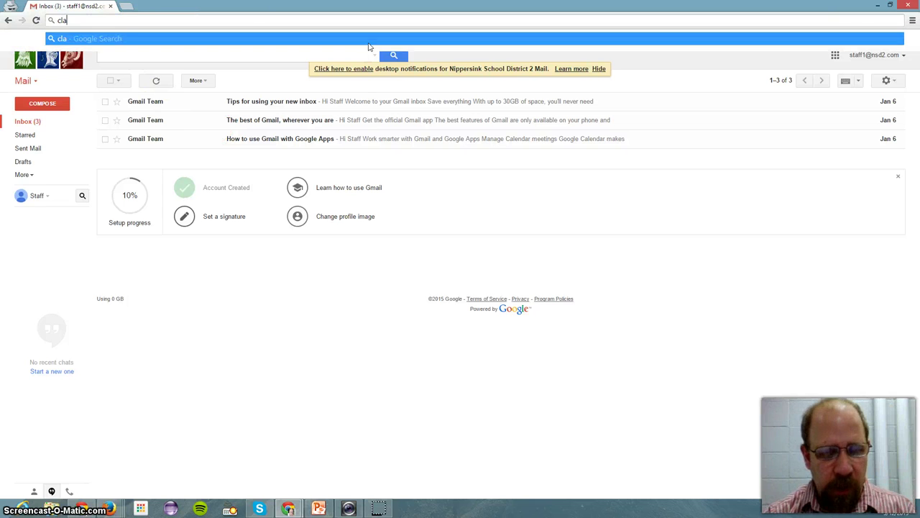
pyautogui.write('ssroom.c')
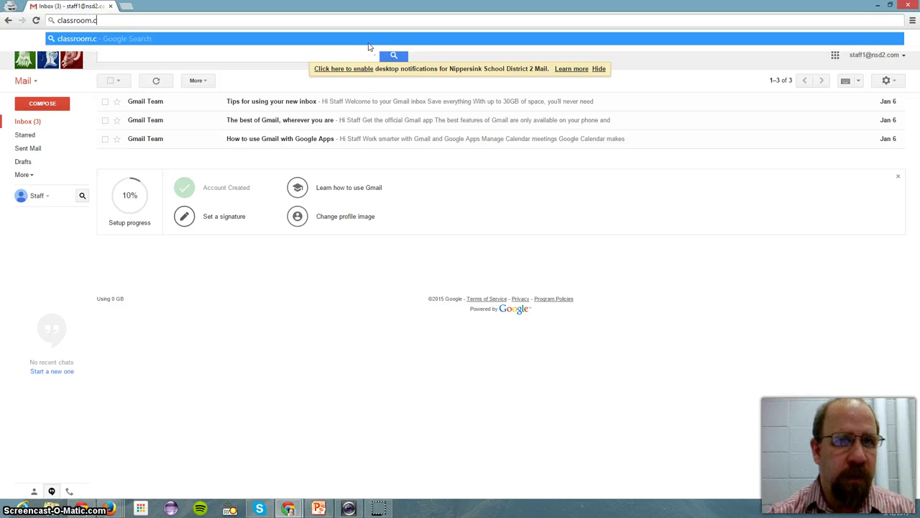
pyautogui.write('oogle.com')
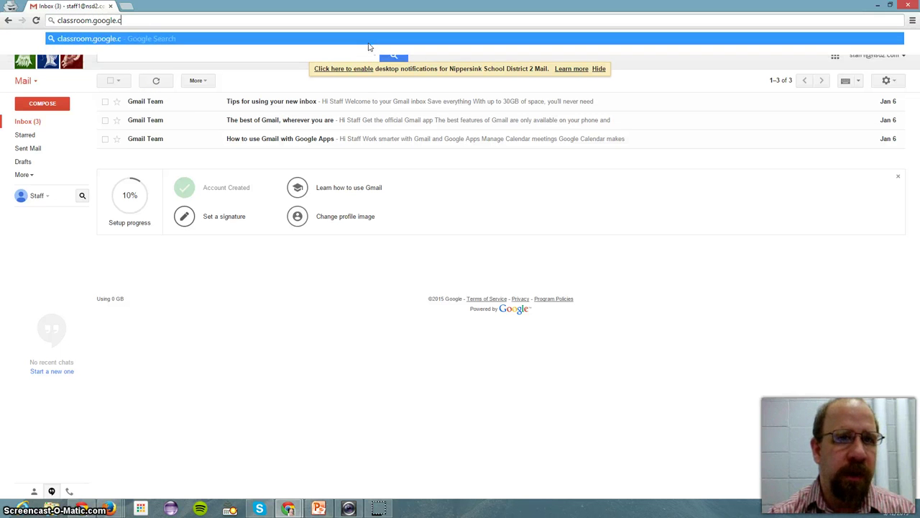
pyautogui.press('Return')
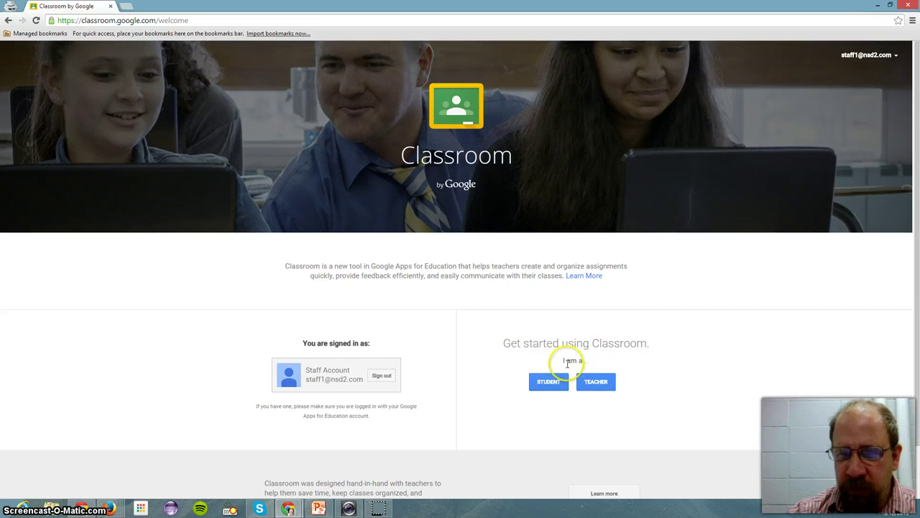
# Sign in as a student and join the class by pasting the class code
pyautogui.click(546, 381)
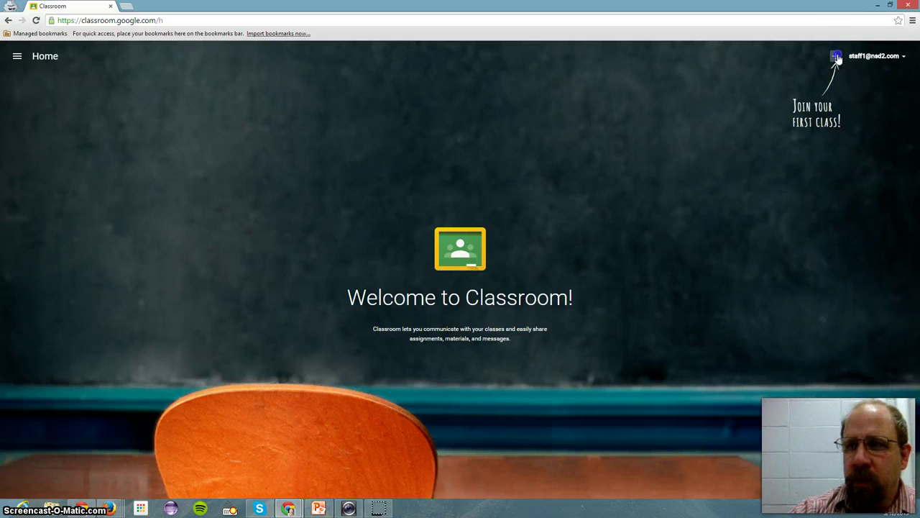
pyautogui.click(837, 56)
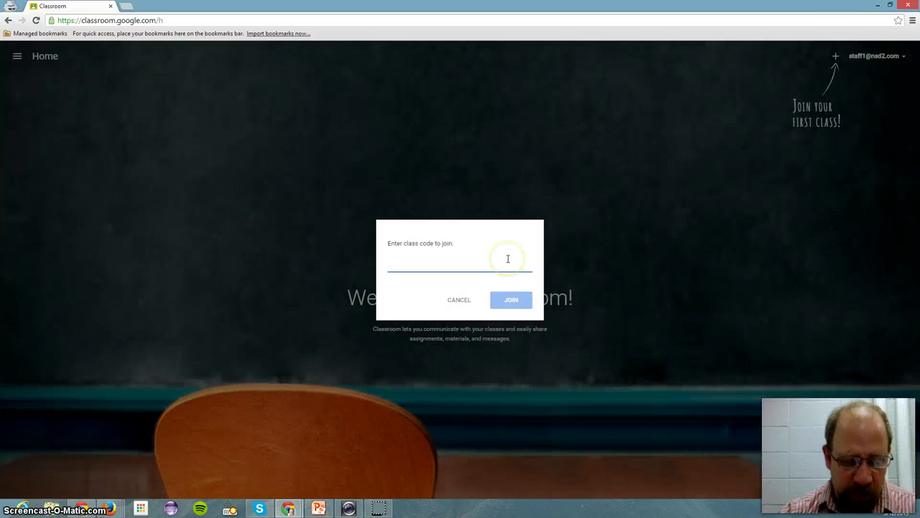
pyautogui.hotkey('ctrl', 'v')
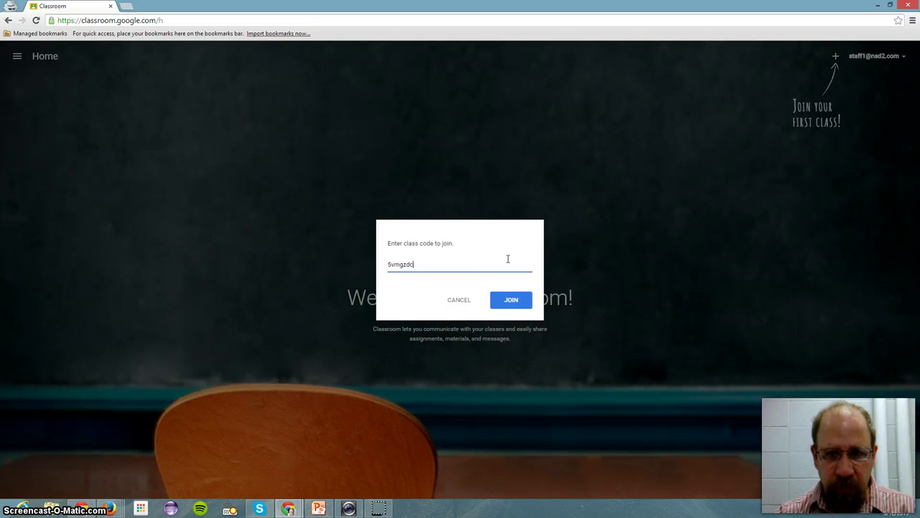
pyautogui.click(521, 299)
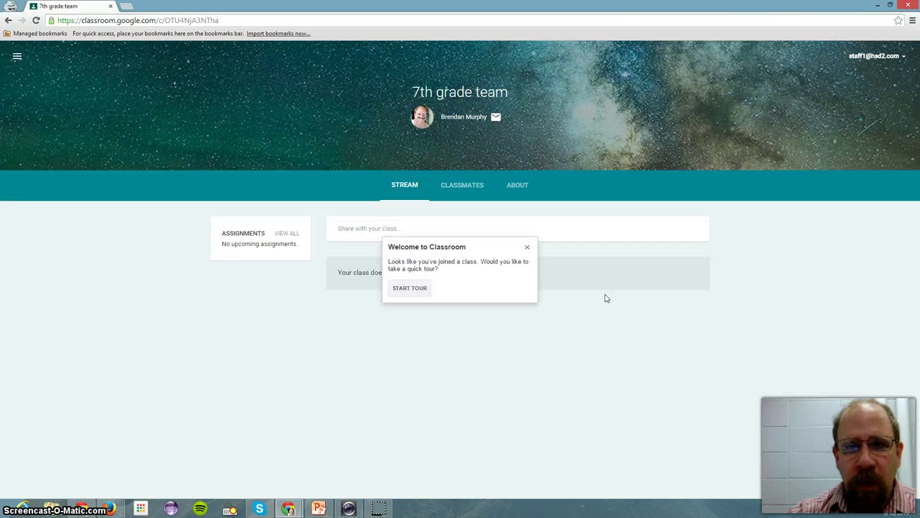
pyautogui.click(441, 108)
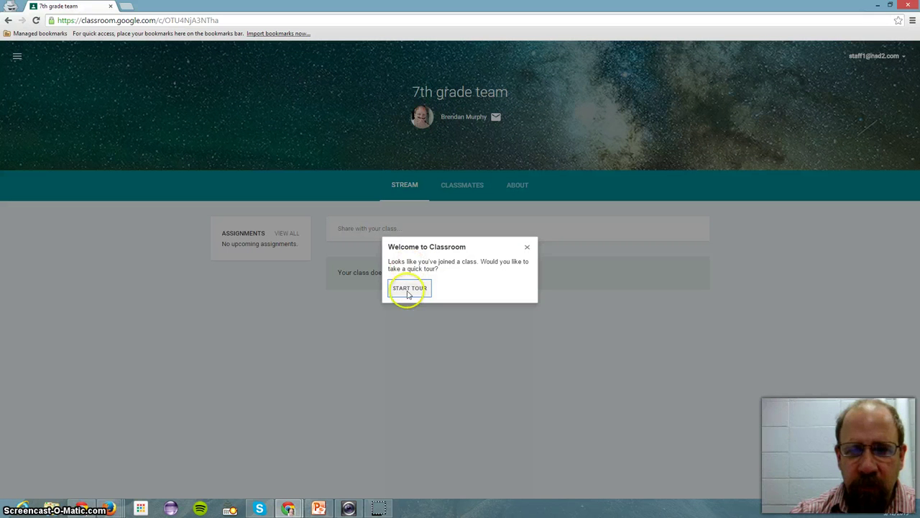
pyautogui.click(529, 249)
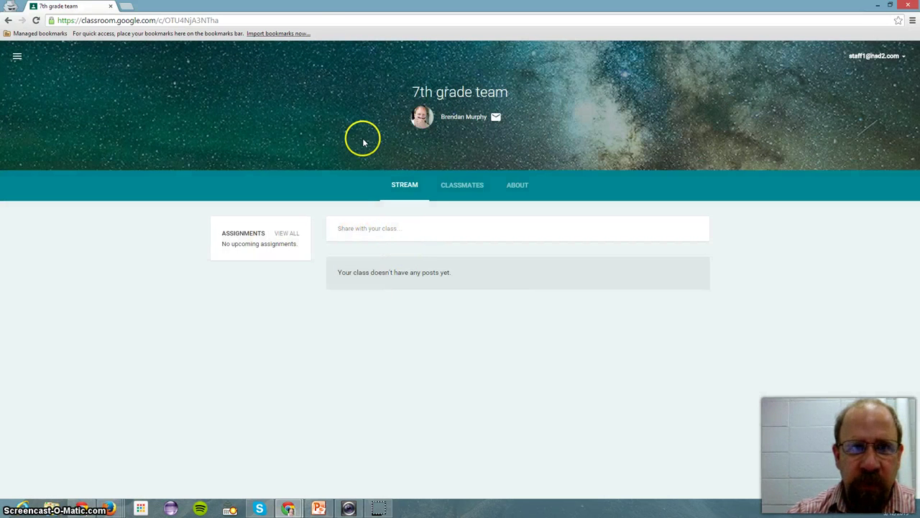
# Arrange the student window on the right half and the teacher's class window on the left
pyautogui.moveTo(302, 10); pyautogui.dragTo(916, 43)
pyautogui.moveTo(390, 7); pyautogui.dragTo(916, 49)
pyautogui.moveTo(797, 16); pyautogui.dragTo(319, 17)
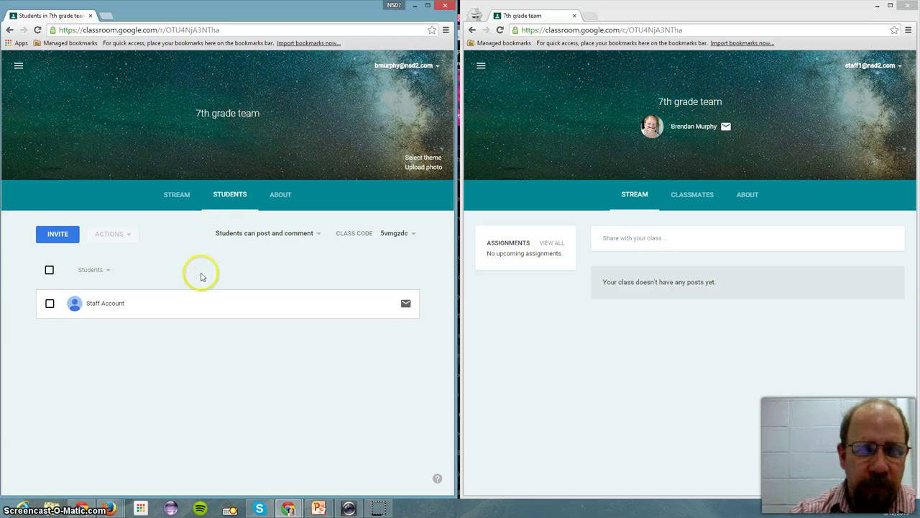
# From the teacher's stream, attach the Drive doc '7th grade test assignment' to a new assignment
pyautogui.click(179, 200)
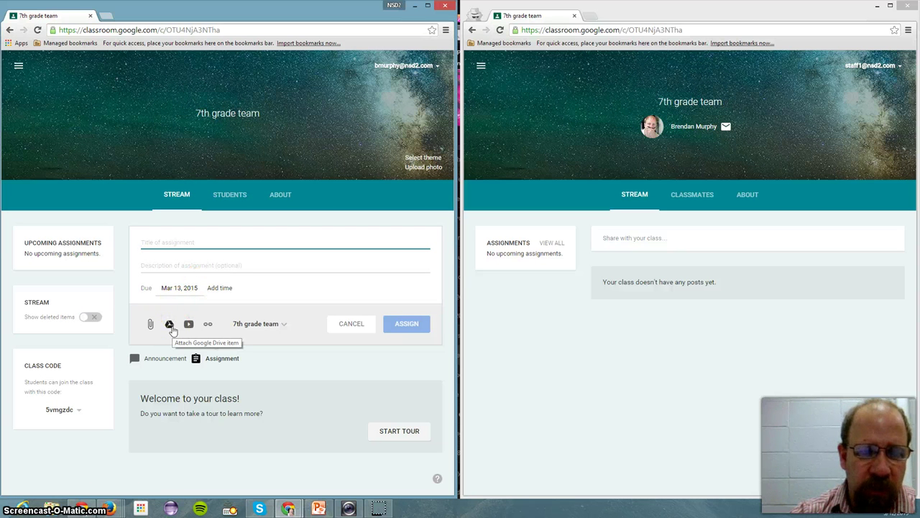
pyautogui.click(171, 328)
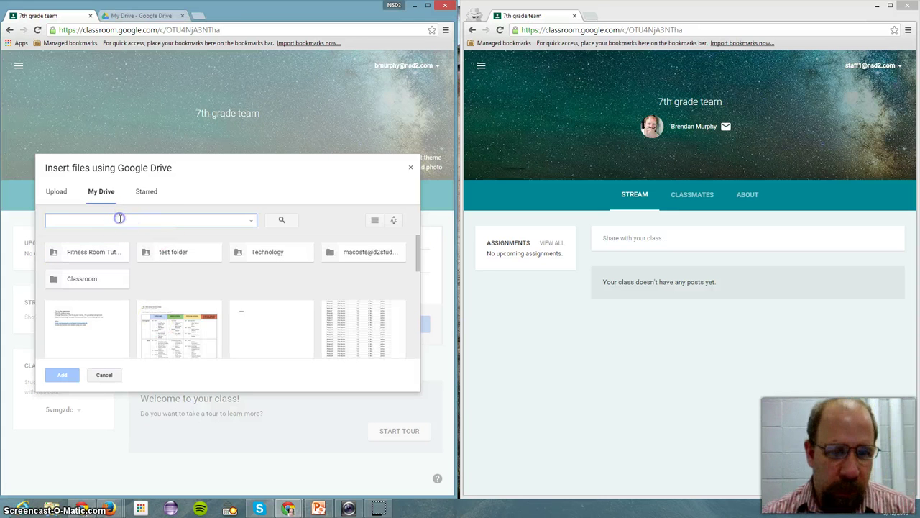
pyautogui.write('7th')
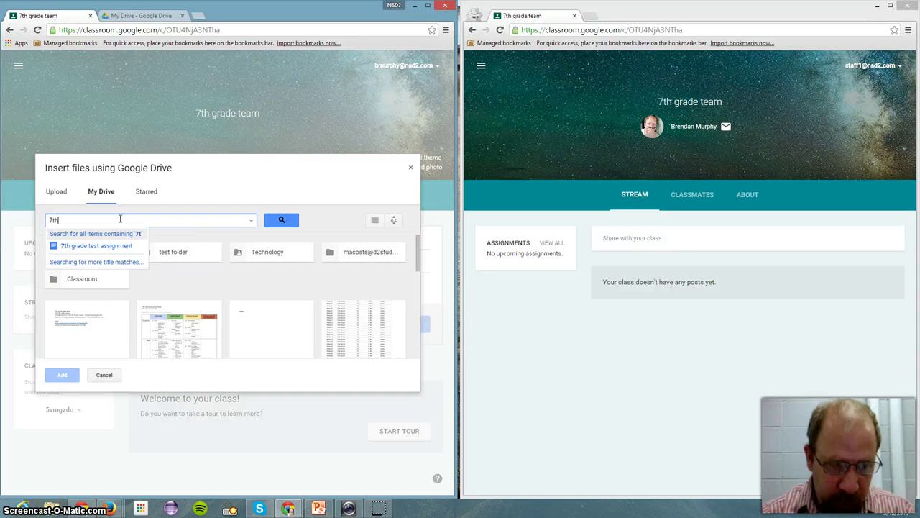
pyautogui.click(84, 245)
pyautogui.doubleClick(84, 247)
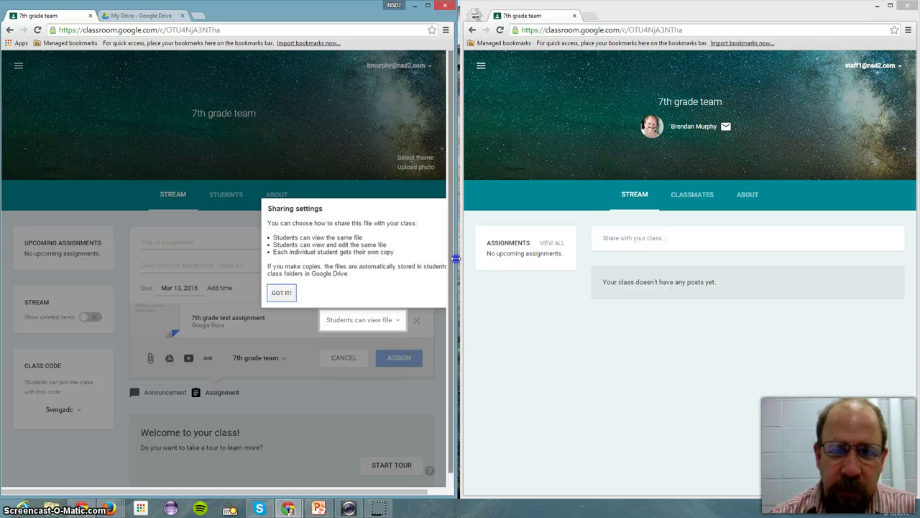
# Maximize the teacher window and set the attached doc to 'Make a copy for each student'
pyautogui.moveTo(456, 257); pyautogui.dragTo(458, 258)
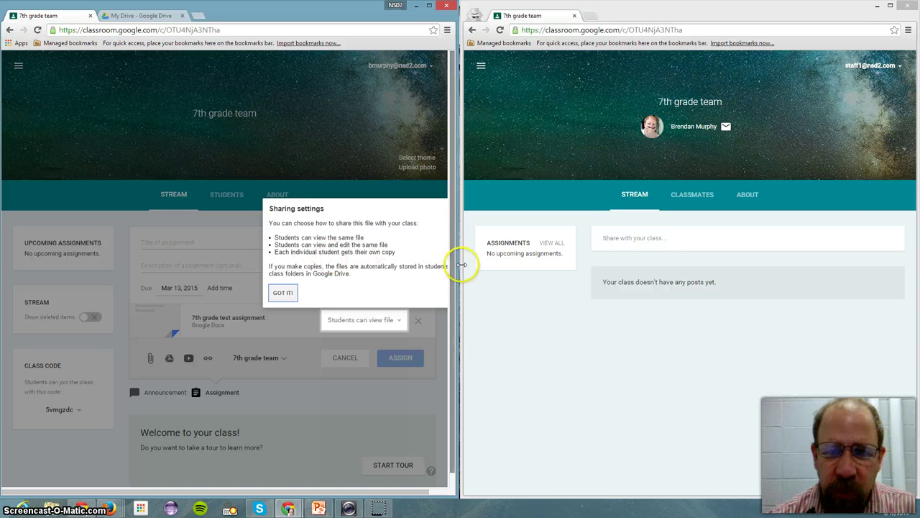
pyautogui.click(429, 6)
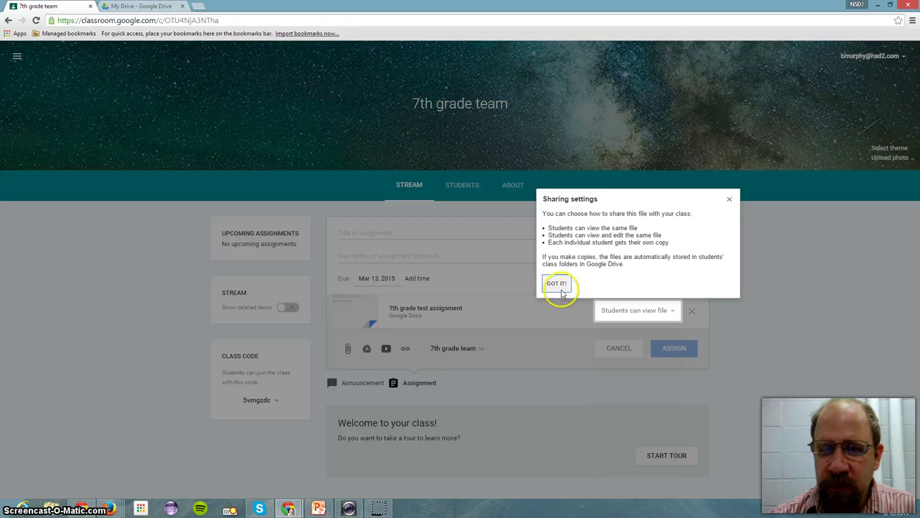
pyautogui.click(561, 286)
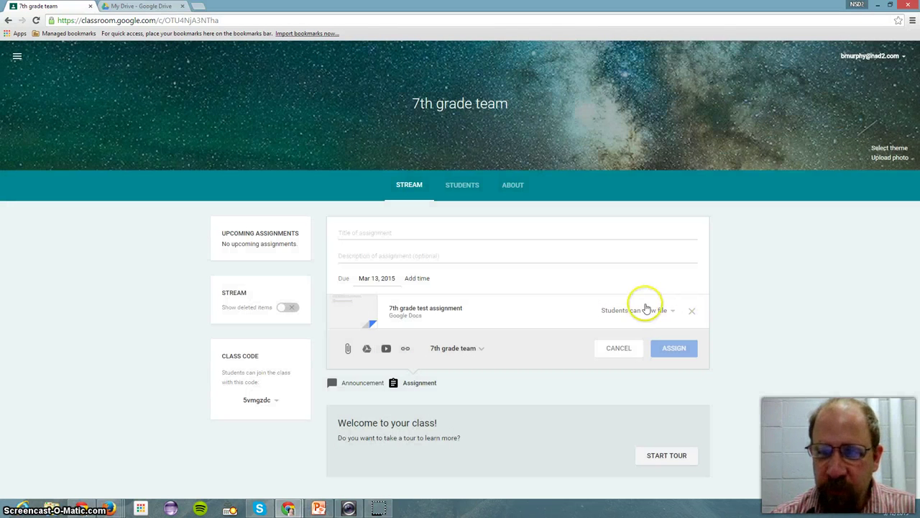
pyautogui.click(664, 312)
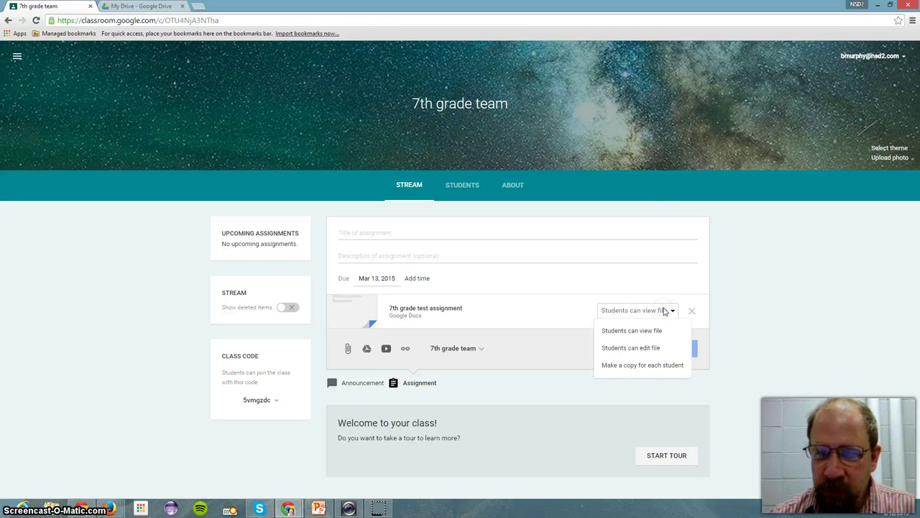
pyautogui.moveTo(664, 311); pyautogui.dragTo(634, 351)
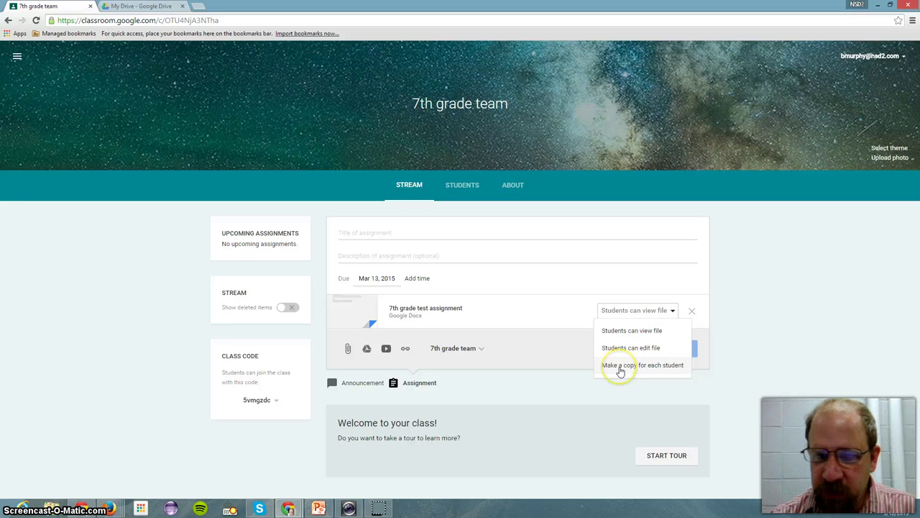
pyautogui.click(621, 366)
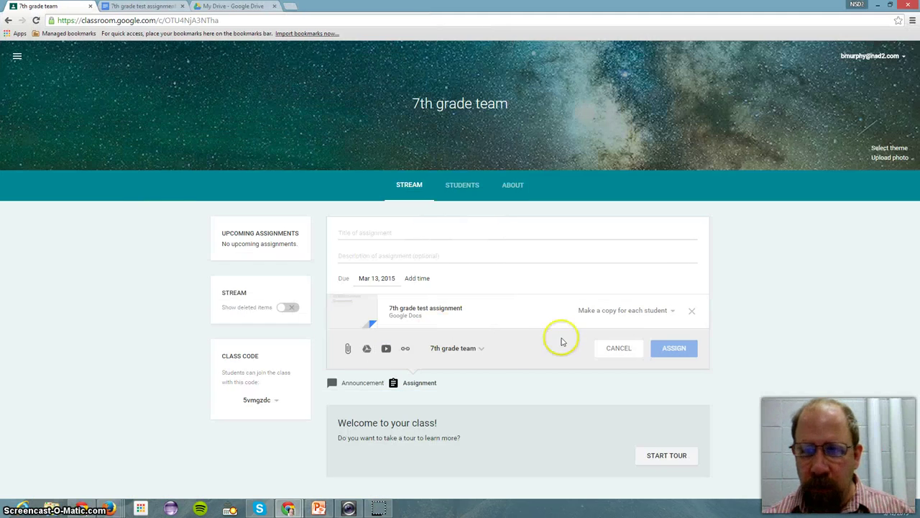
pyautogui.click(665, 314)
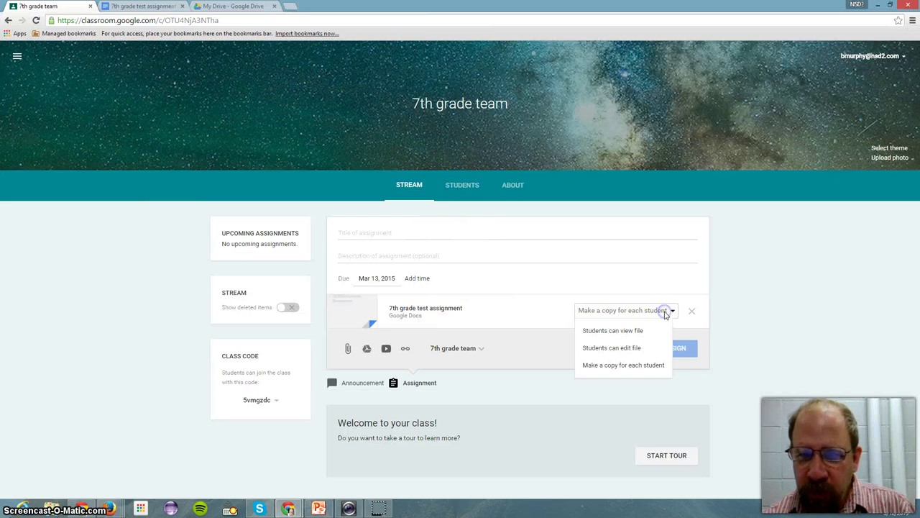
pyautogui.click(651, 364)
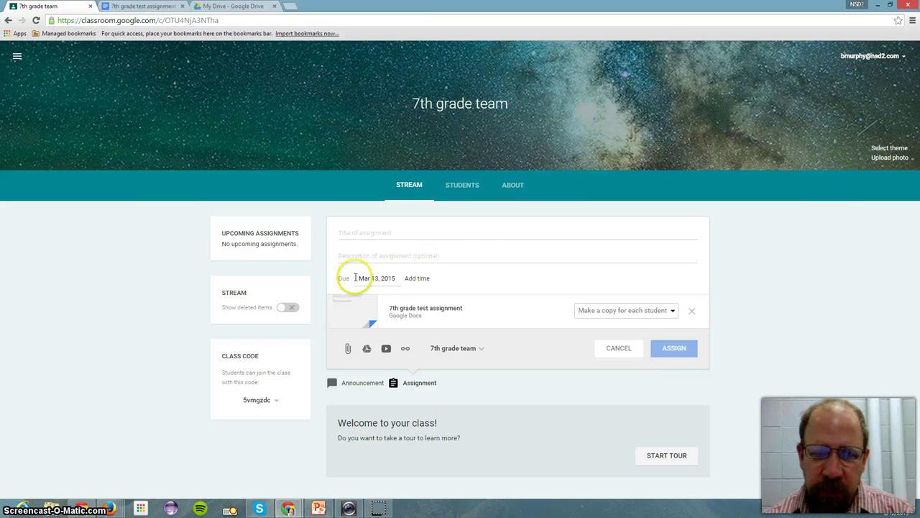
# Set the assignment's due date to March 13 and attempt to post it
pyautogui.click(397, 279)
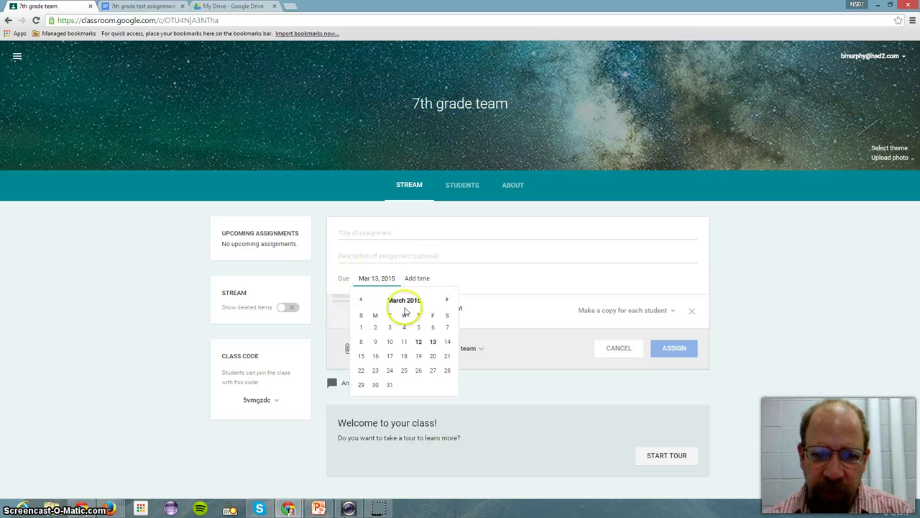
pyautogui.click(433, 342)
pyautogui.click(423, 281)
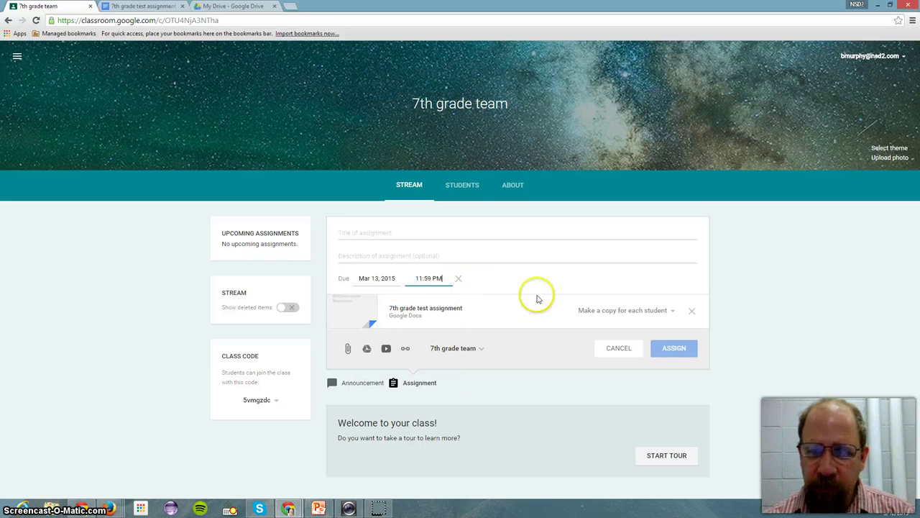
pyautogui.click(680, 351)
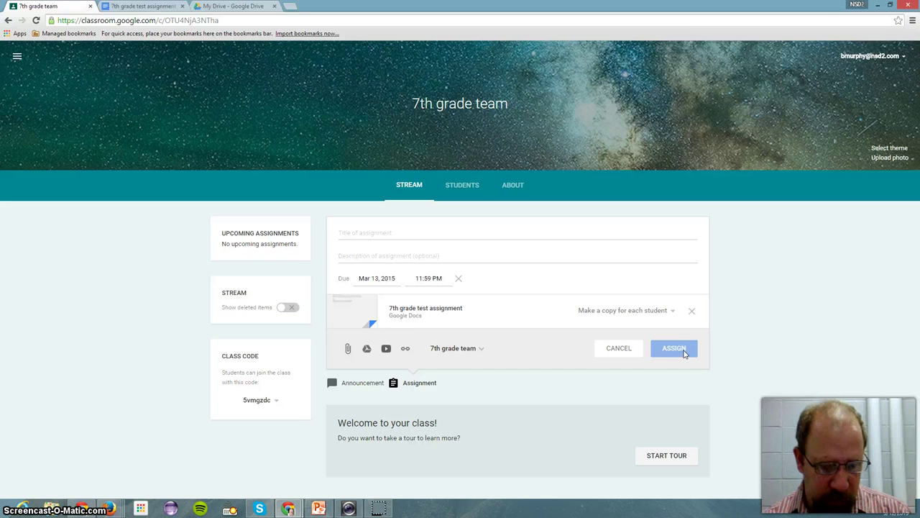
# Title the assignment 'Test assignment', describe it as 'just for fun', and post it
pyautogui.click(409, 237)
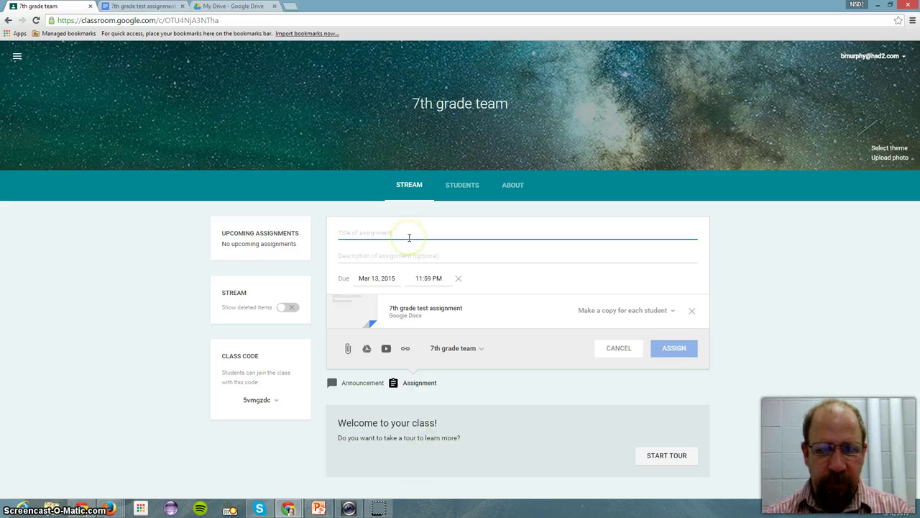
pyautogui.write('Test')
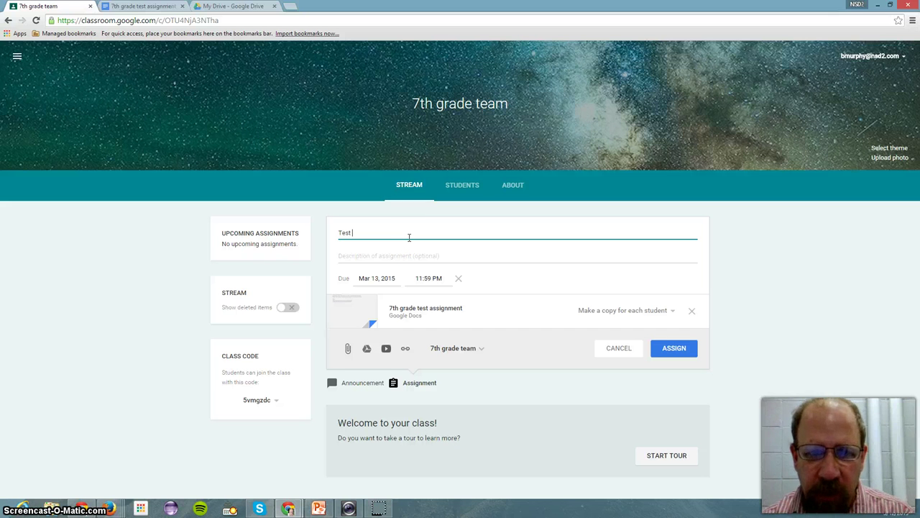
pyautogui.click(389, 257)
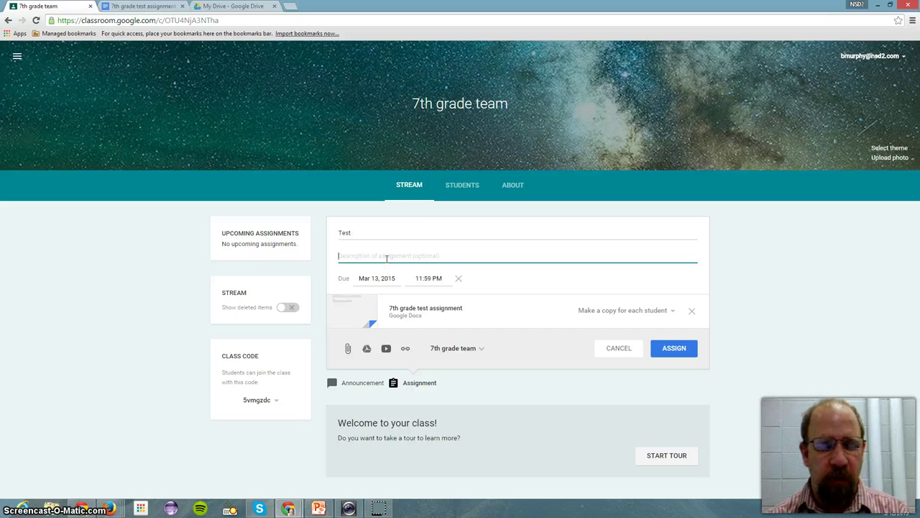
pyautogui.click(391, 233)
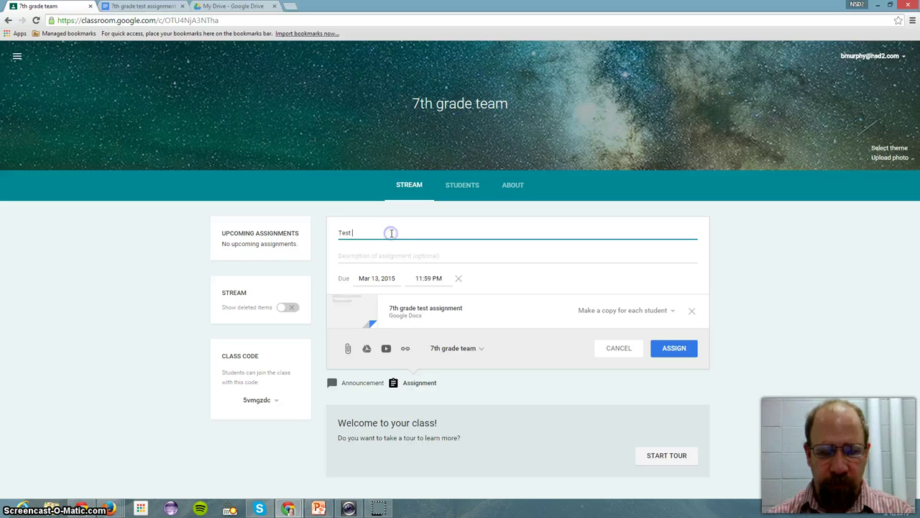
pyautogui.press('Tab')
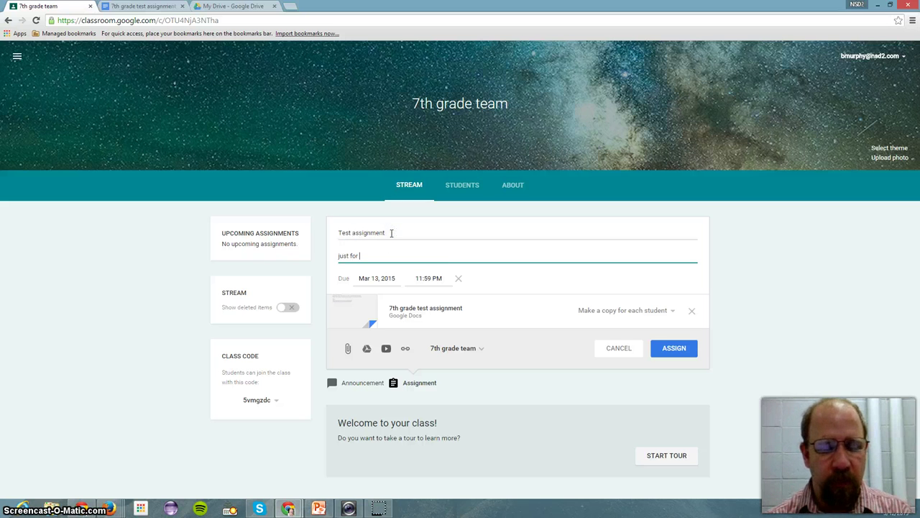
pyautogui.click(675, 349)
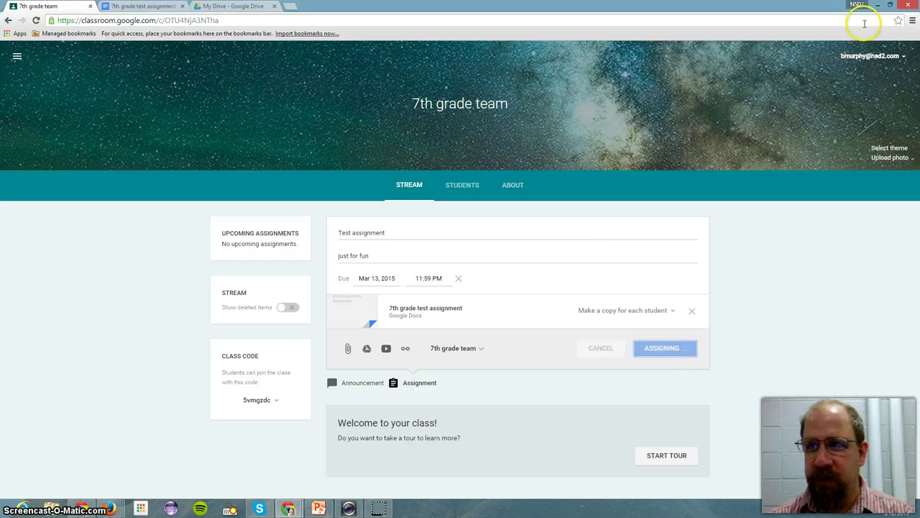
# In the student's window, open the details page of the newly posted Test assignment
pyautogui.click(890, 6)
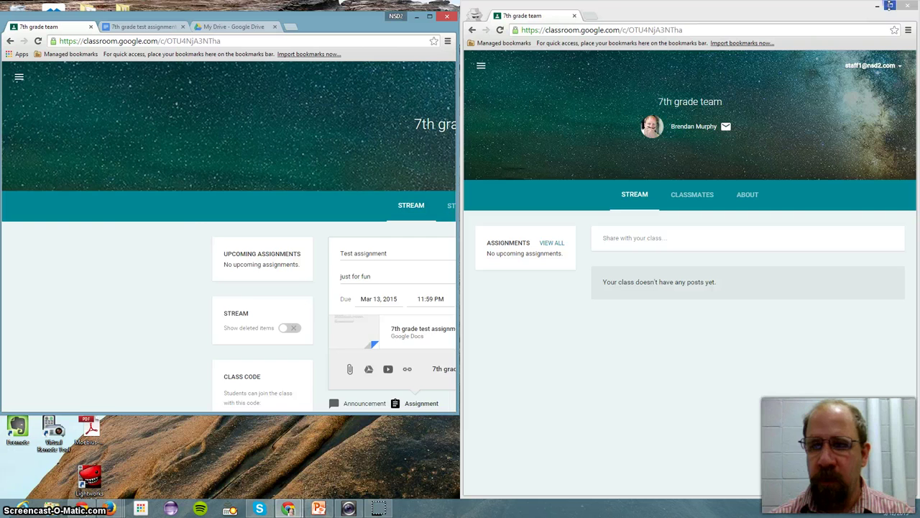
pyautogui.click(478, 60)
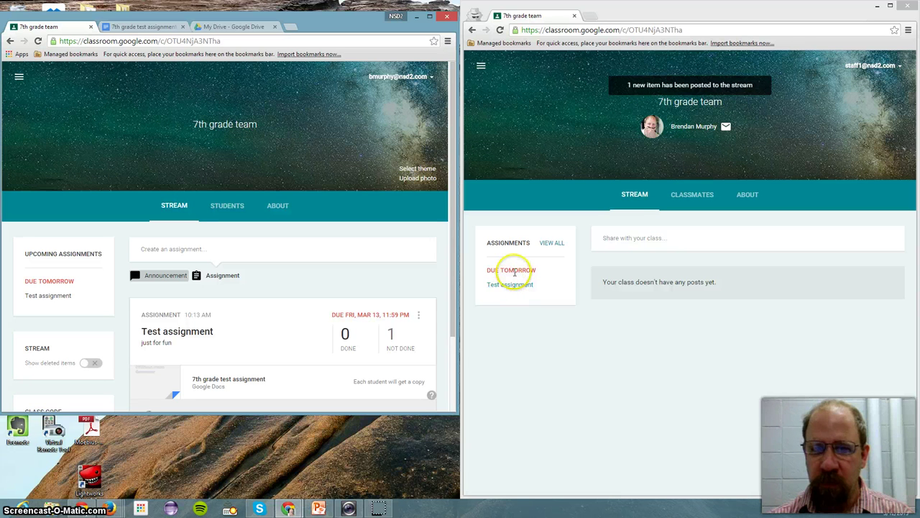
pyautogui.click(627, 199)
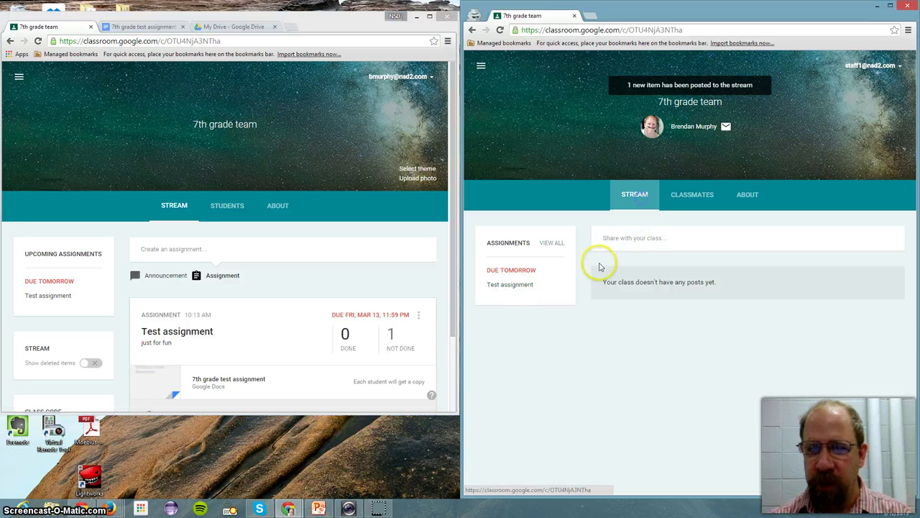
pyautogui.click(551, 243)
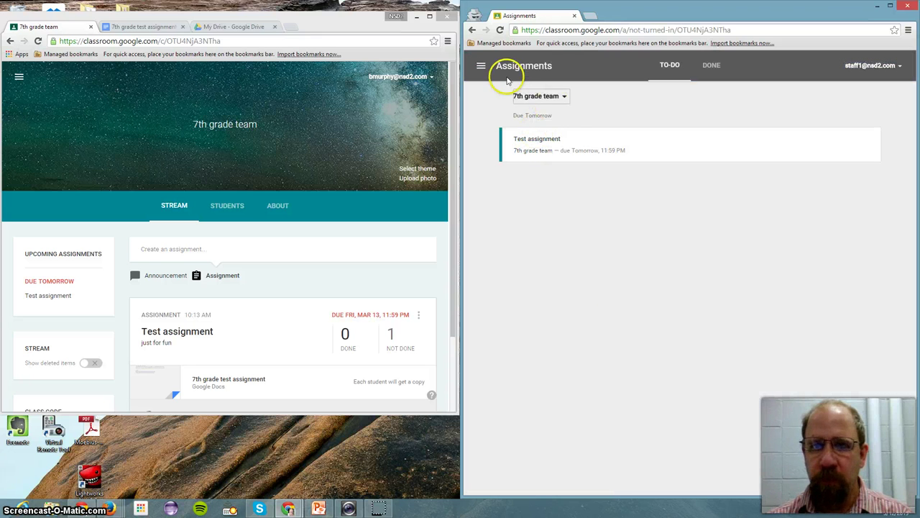
pyautogui.click(537, 144)
pyautogui.click(700, 161)
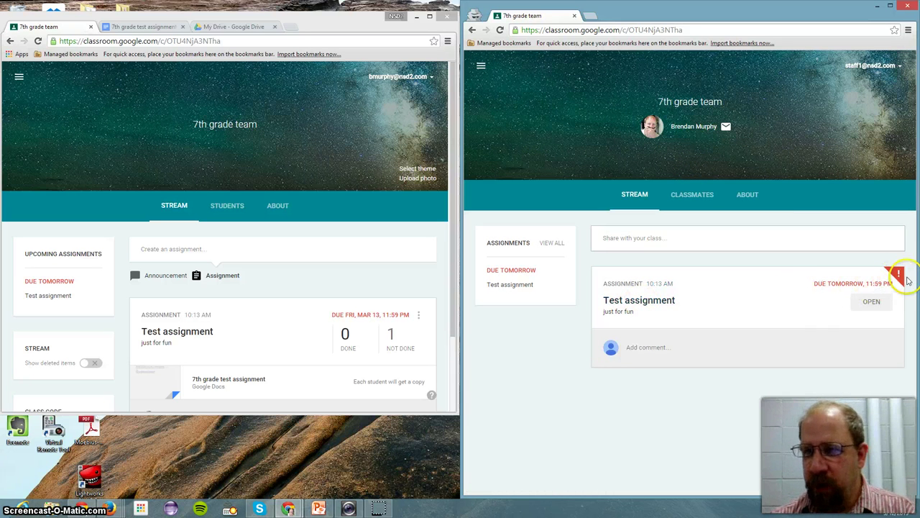
pyautogui.click(878, 310)
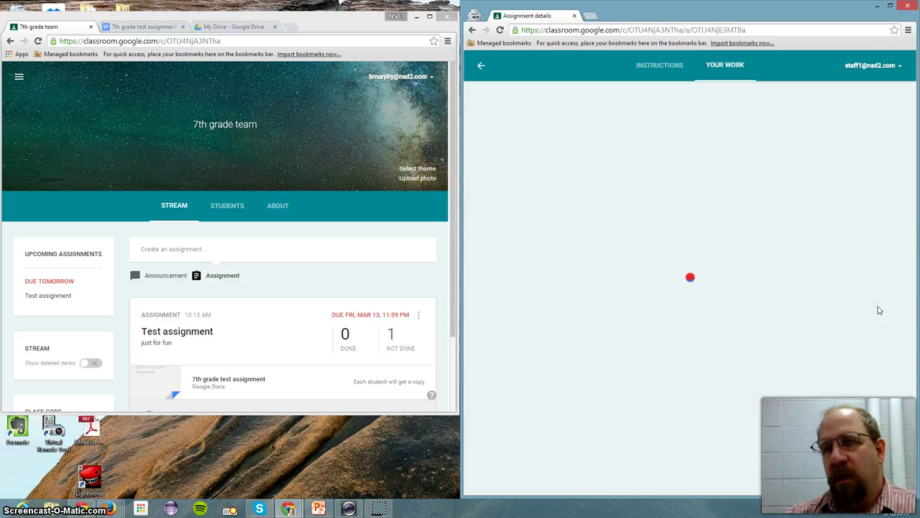
# Maximize the student's window, dismiss the assignment tip, and open the 7th grade test assignment doc copy
pyautogui.click(890, 7)
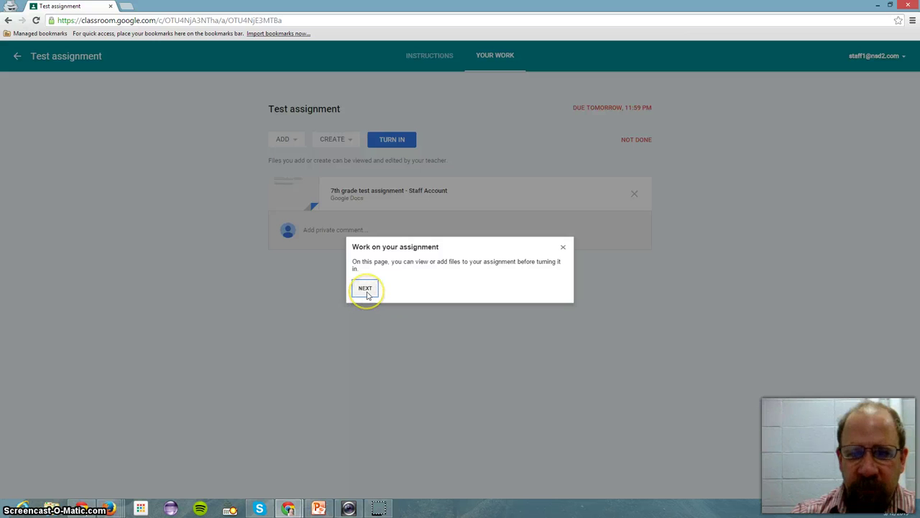
pyautogui.click(562, 249)
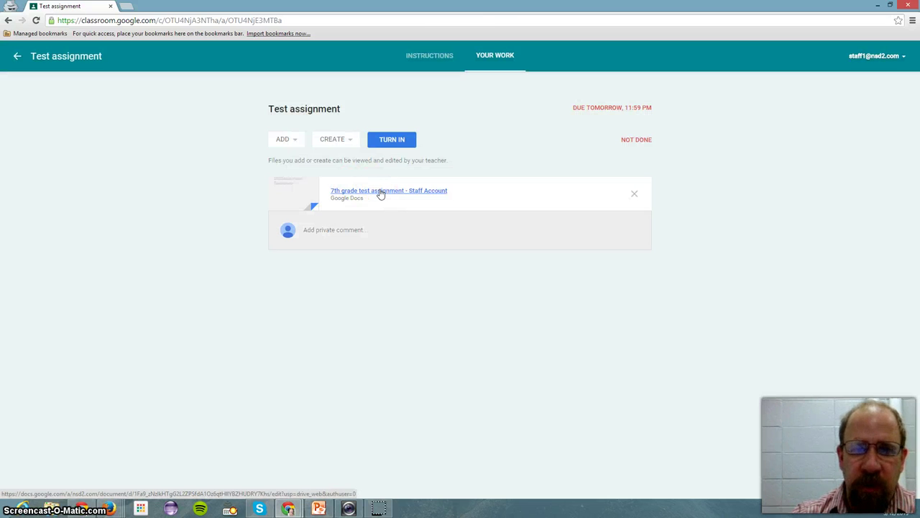
pyautogui.click(381, 192)
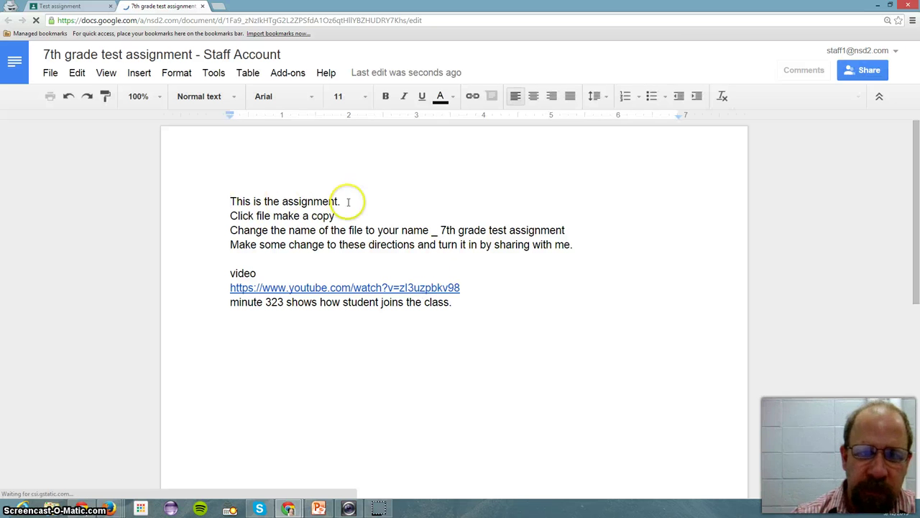
# Delete the 'Click file make a copy' line, keeping the title '7th grade test assignment - Staff Account'
pyautogui.moveTo(337, 216); pyautogui.dragTo(223, 215)
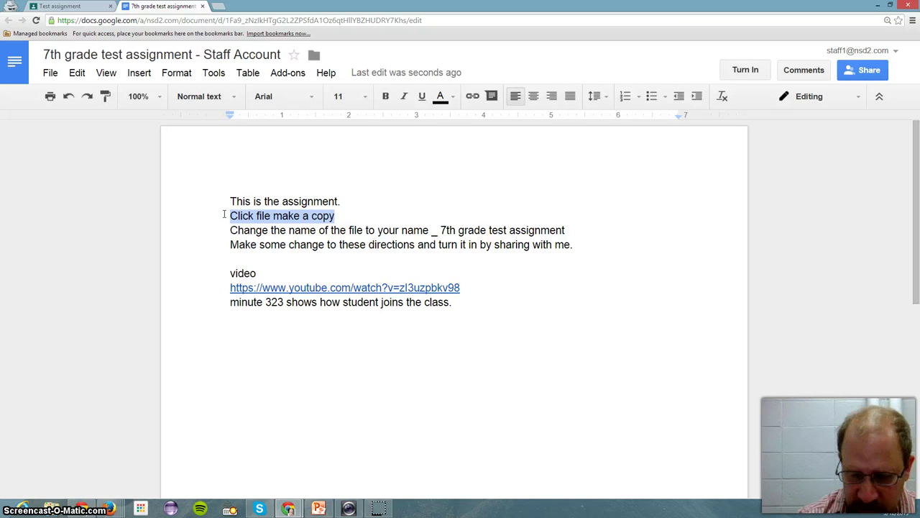
pyautogui.press('BackSpace')
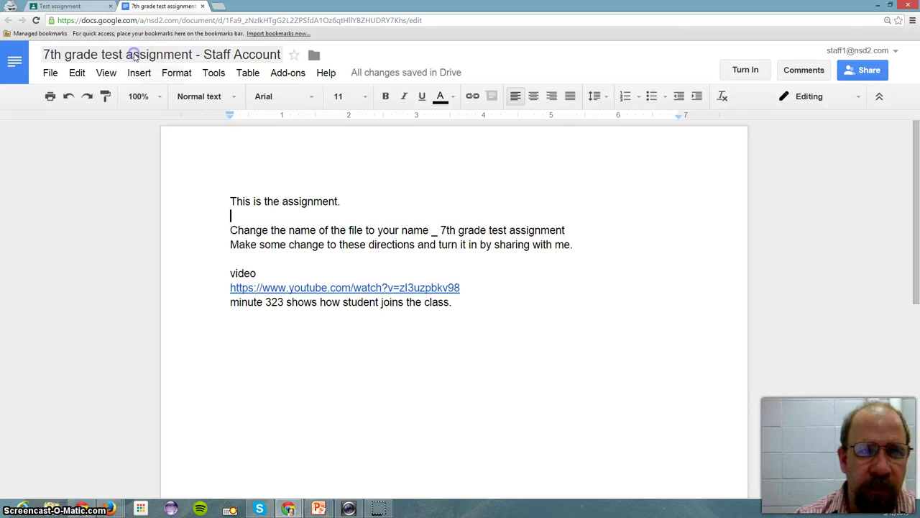
pyautogui.click(168, 55)
pyautogui.click(344, 280)
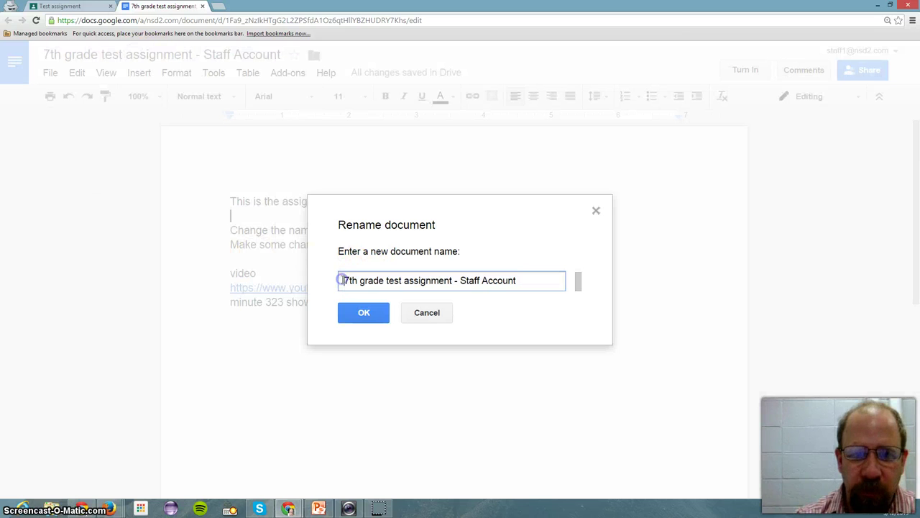
pyautogui.keyDown('shift'); pyautogui.click(523, 283); pyautogui.keyUp('shift')
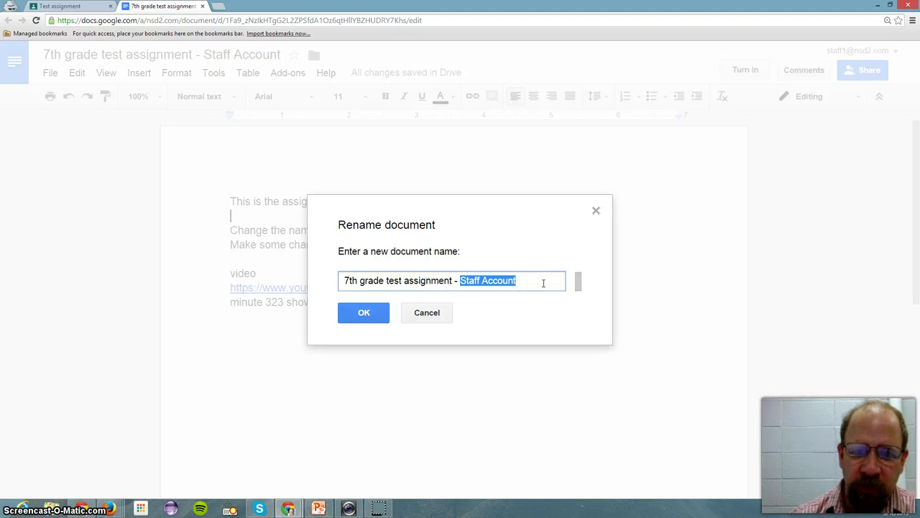
pyautogui.click(425, 312)
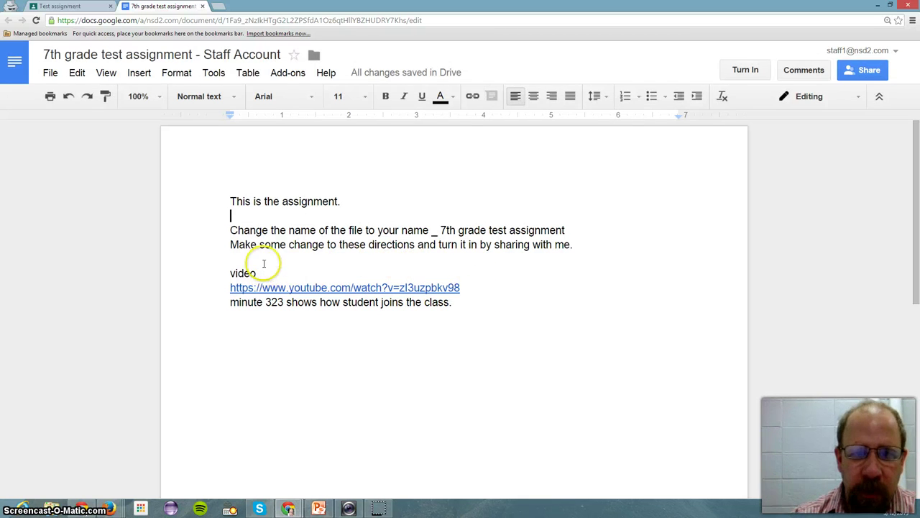
# Delete the 'Change the name of the file…' line from the directions
pyautogui.click(231, 256)
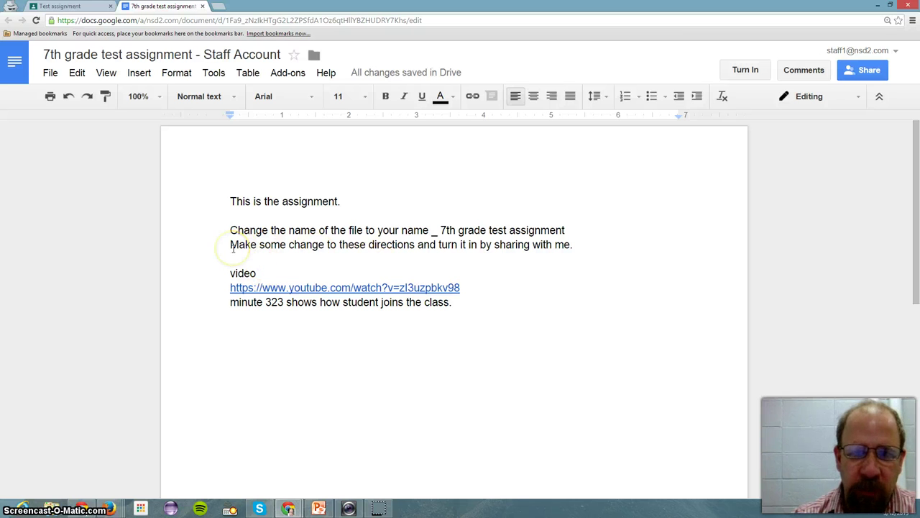
pyautogui.moveTo(231, 246); pyautogui.dragTo(426, 247)
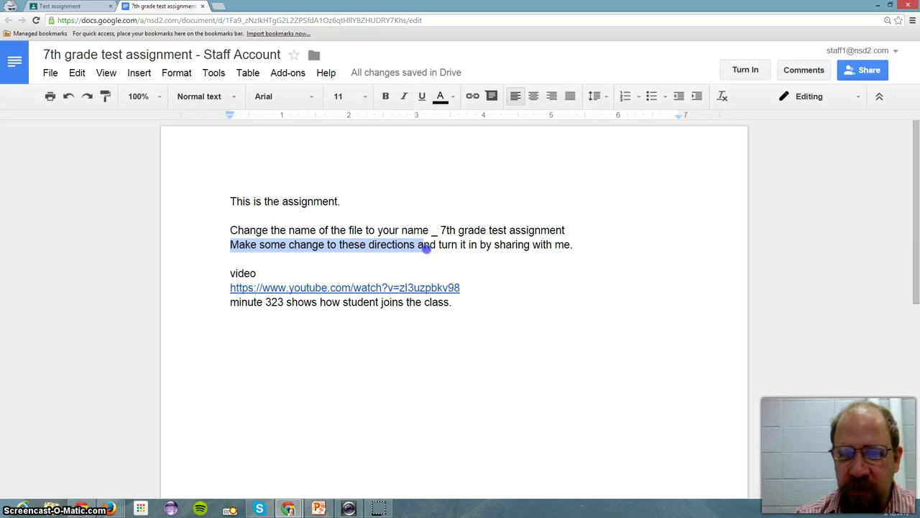
pyautogui.moveTo(230, 228); pyautogui.dragTo(589, 225)
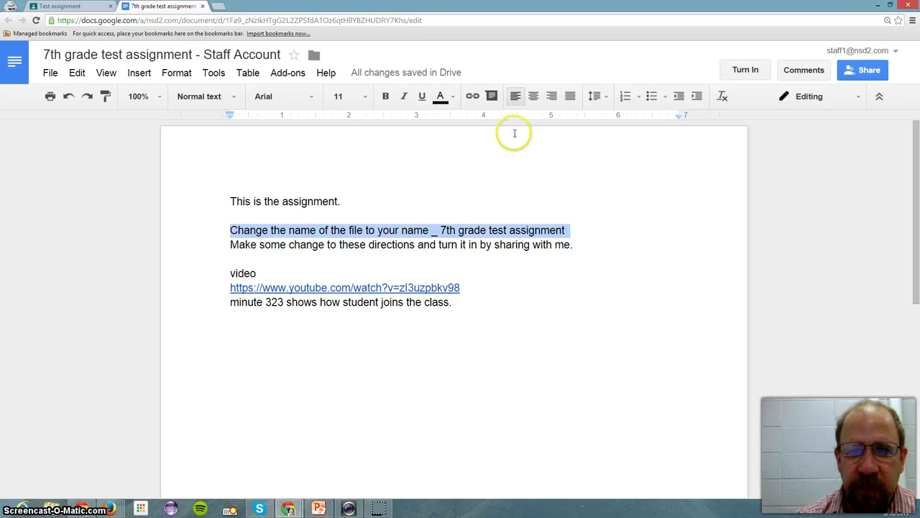
pyautogui.click(441, 96)
pyautogui.click(451, 98)
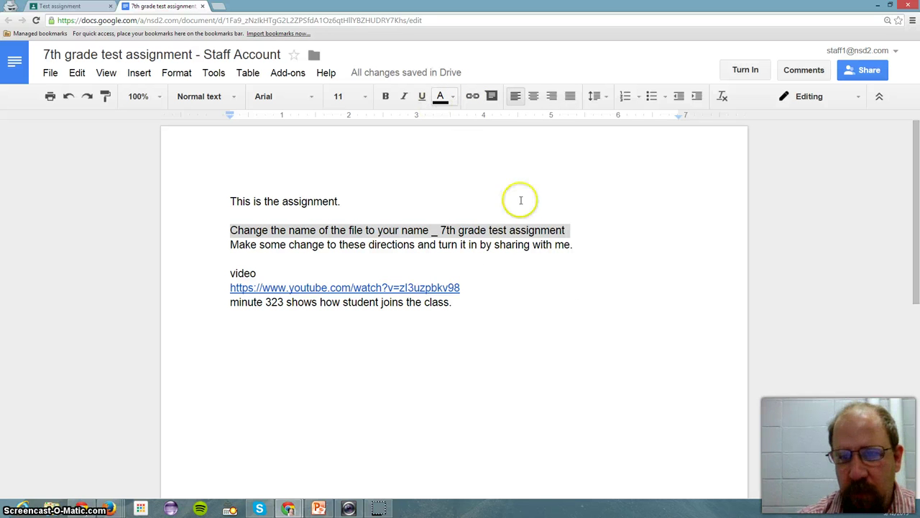
pyautogui.click(560, 219)
pyautogui.moveTo(565, 230); pyautogui.dragTo(202, 225)
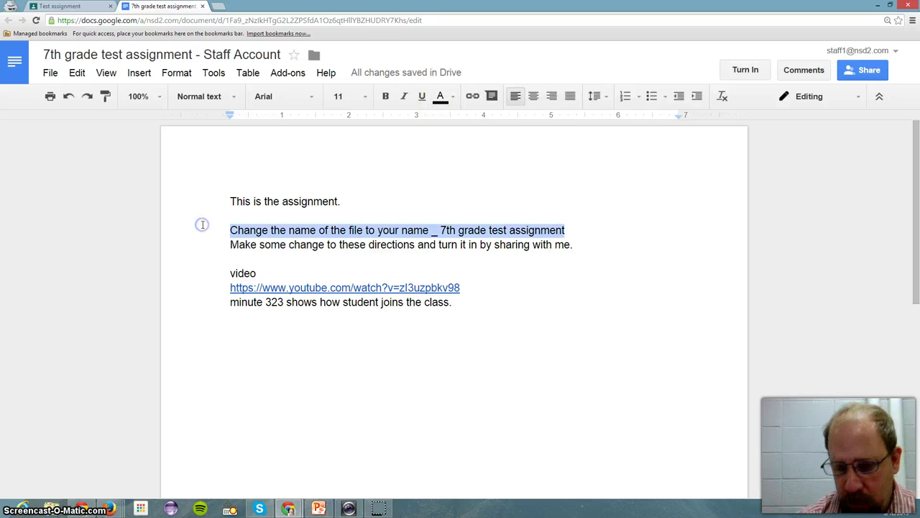
pyautogui.press('Delete')
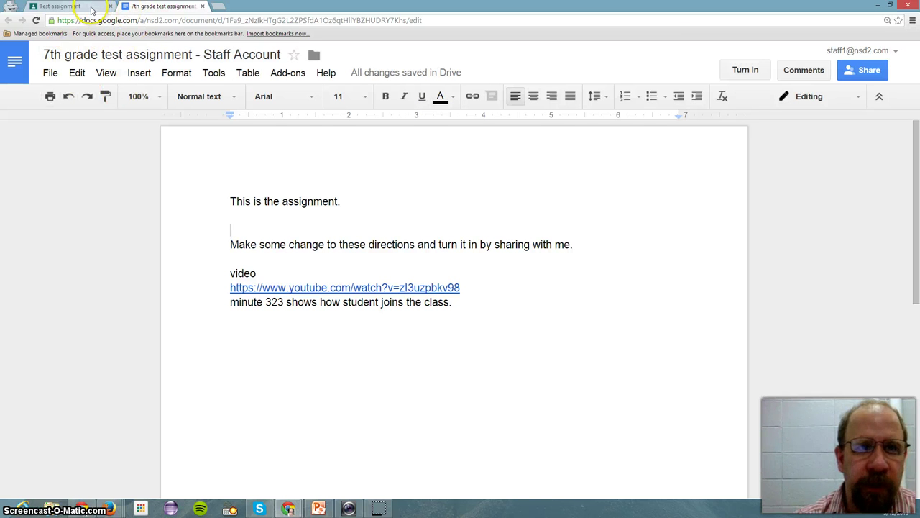
# Review who the document is shared with, then close the sharing settings
pyautogui.click(875, 70)
pyautogui.click(542, 253)
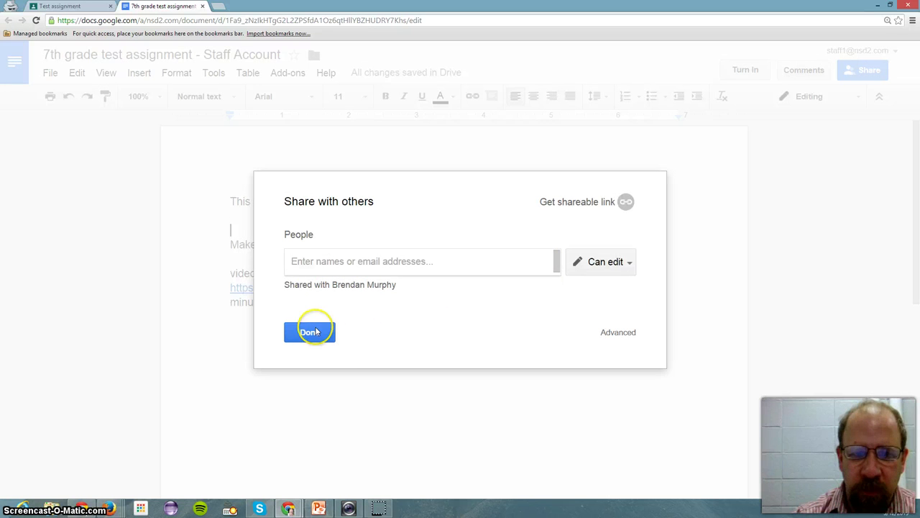
pyautogui.click(315, 330)
# Turn in the Test assignment and move the student's Classroom window to the screen centre
pyautogui.click(83, 5)
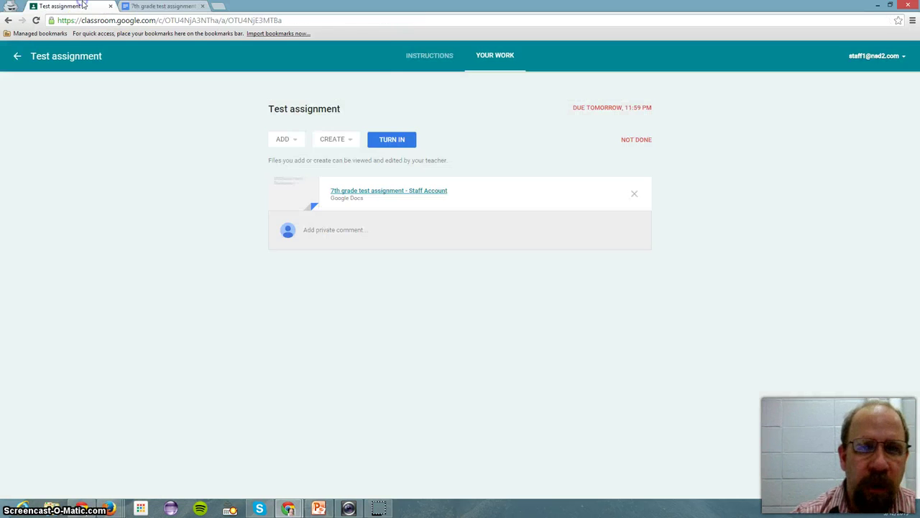
pyautogui.click(395, 146)
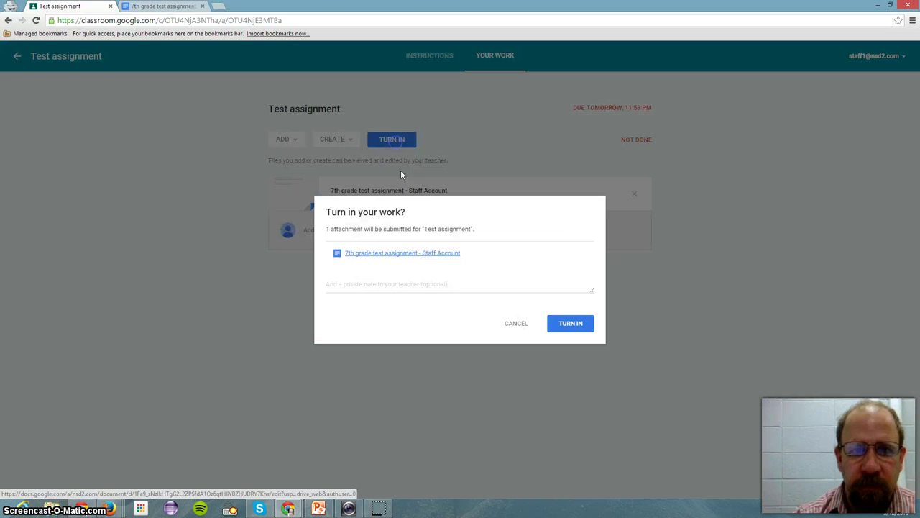
pyautogui.click(577, 328)
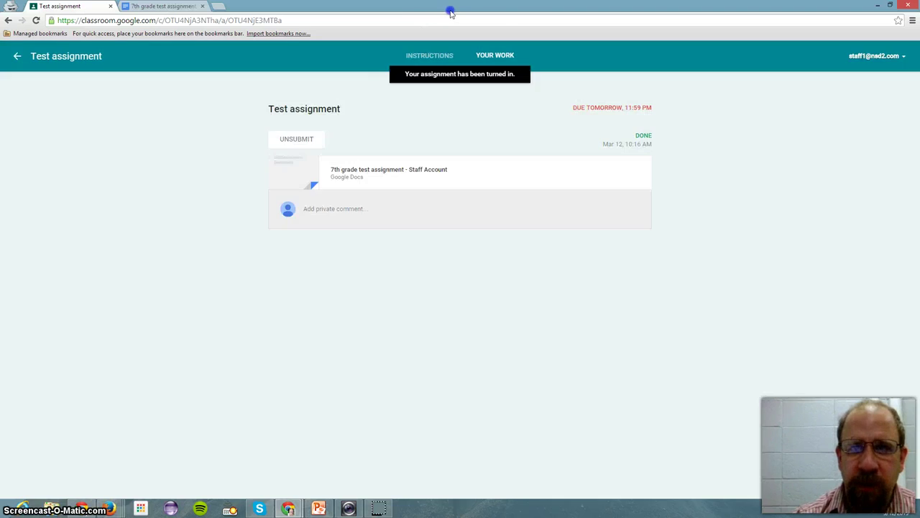
pyautogui.moveTo(451, 13); pyautogui.dragTo(782, 28)
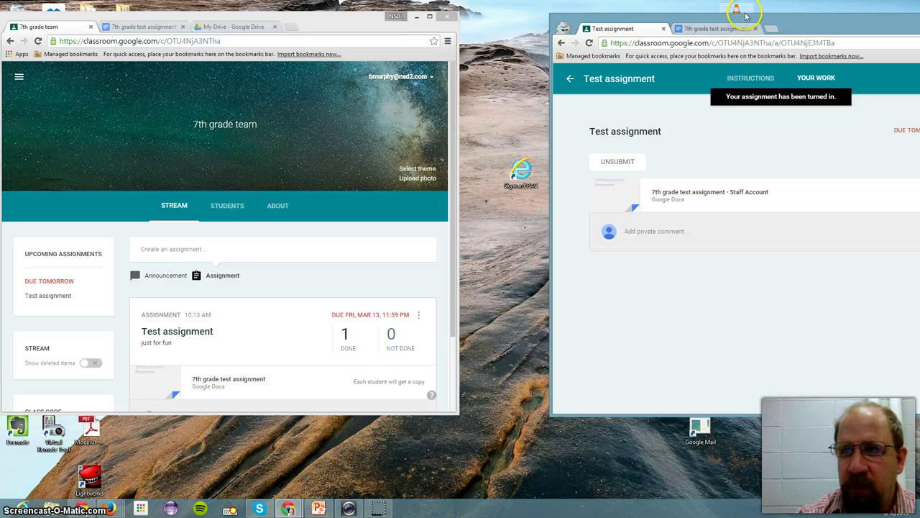
pyautogui.moveTo(760, 22); pyautogui.dragTo(441, 21)
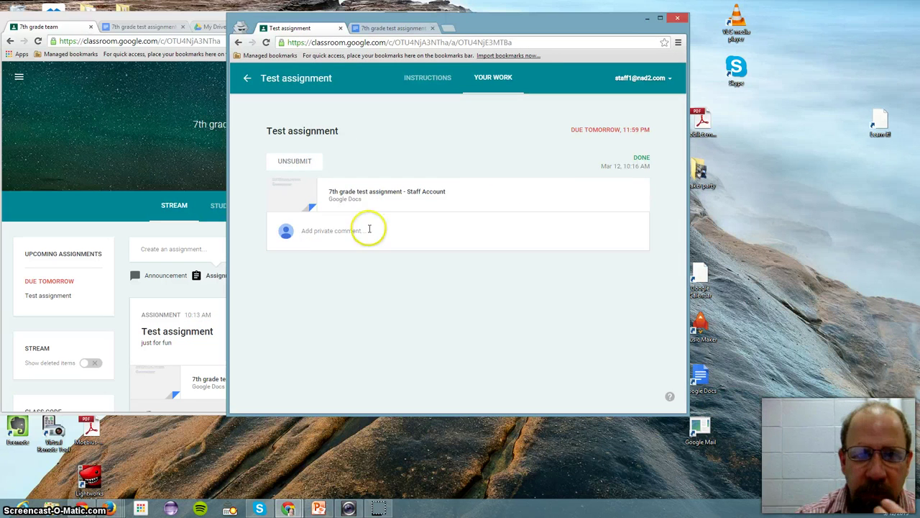
# Unsubmit the Test assignment with the private note 'oh I forgot something'
pyautogui.click(295, 162)
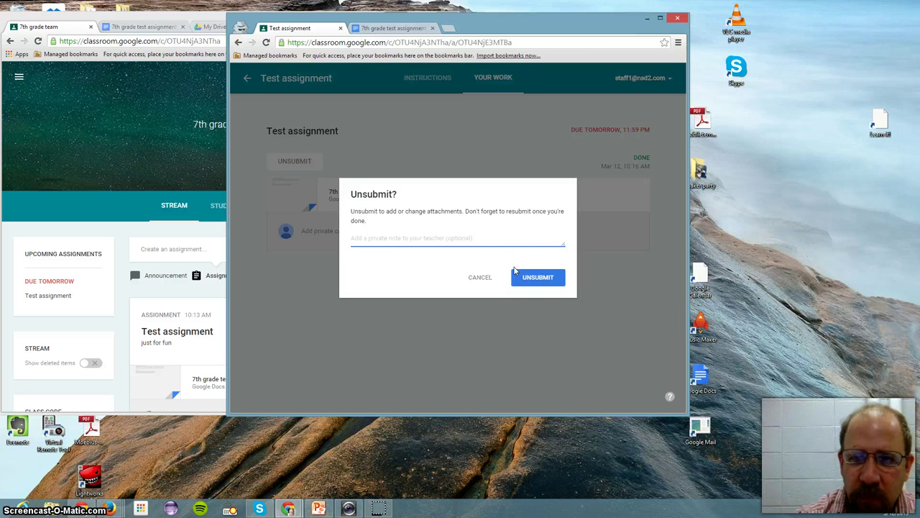
pyautogui.click(446, 241)
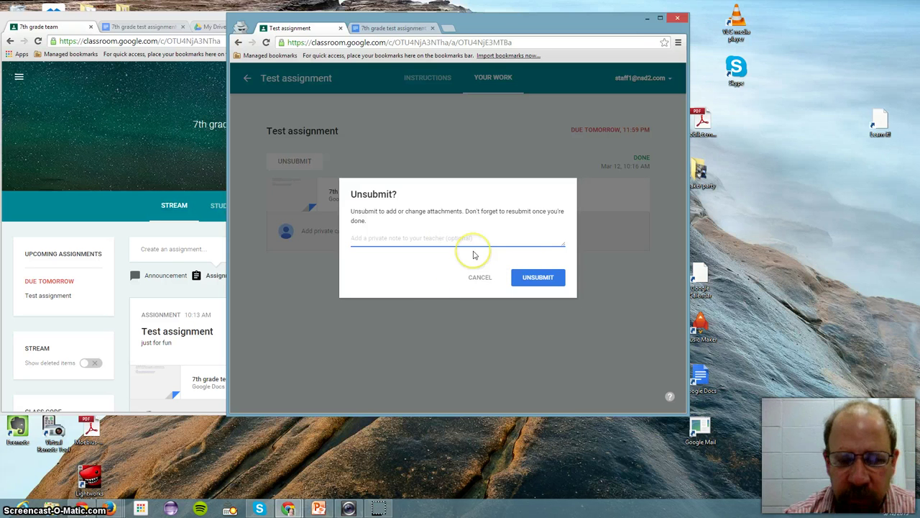
pyautogui.write('oh I forgot')
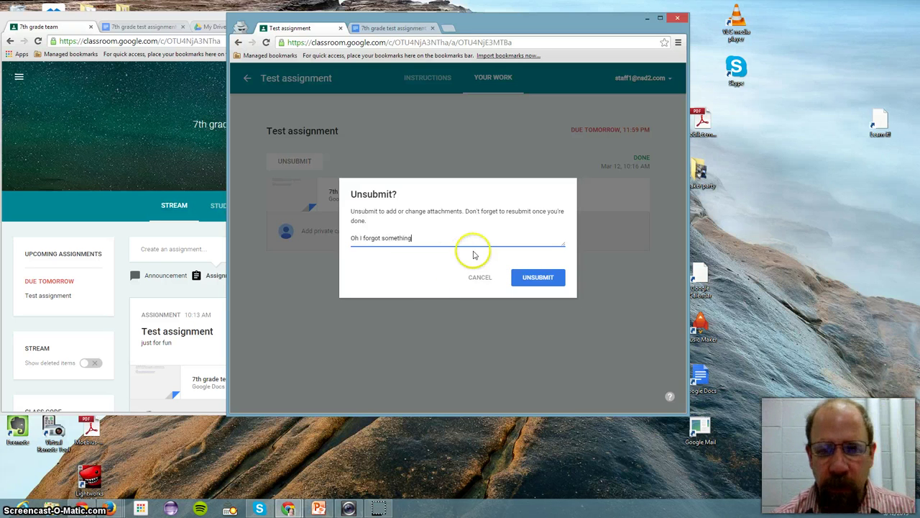
pyautogui.write(' something')
pyautogui.press('Return')
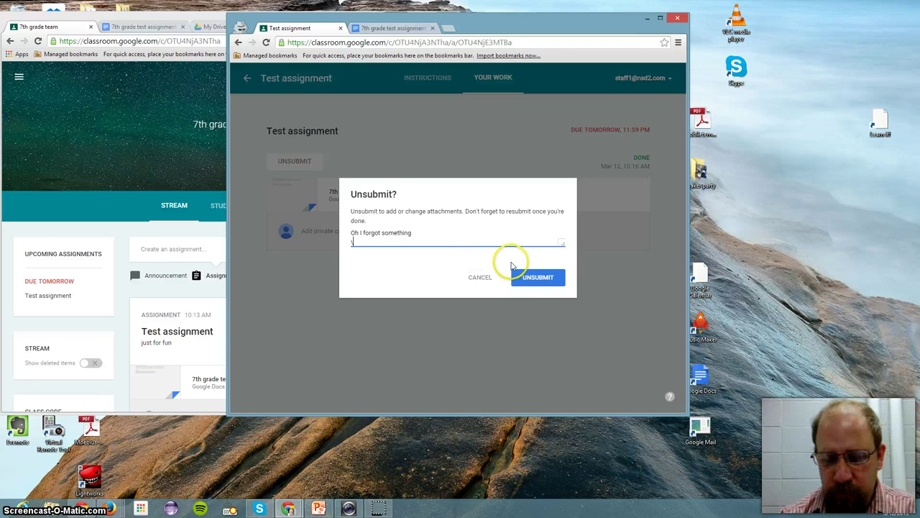
pyautogui.press('BackSpace')
pyautogui.click(534, 279)
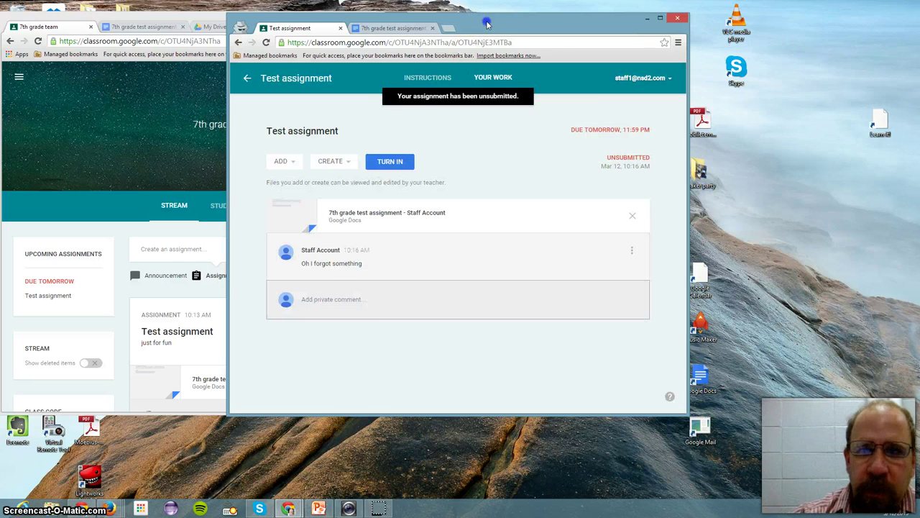
pyautogui.moveTo(486, 24); pyautogui.dragTo(698, 38)
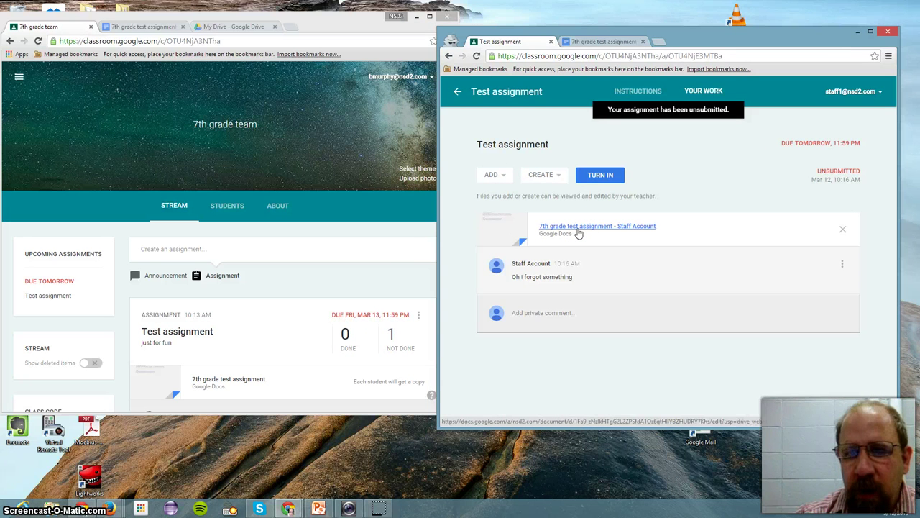
# Create a new Document for the assignment and open the attached 'Test assignment - Staff Account' doc
pyautogui.click(556, 175)
pyautogui.click(556, 175)
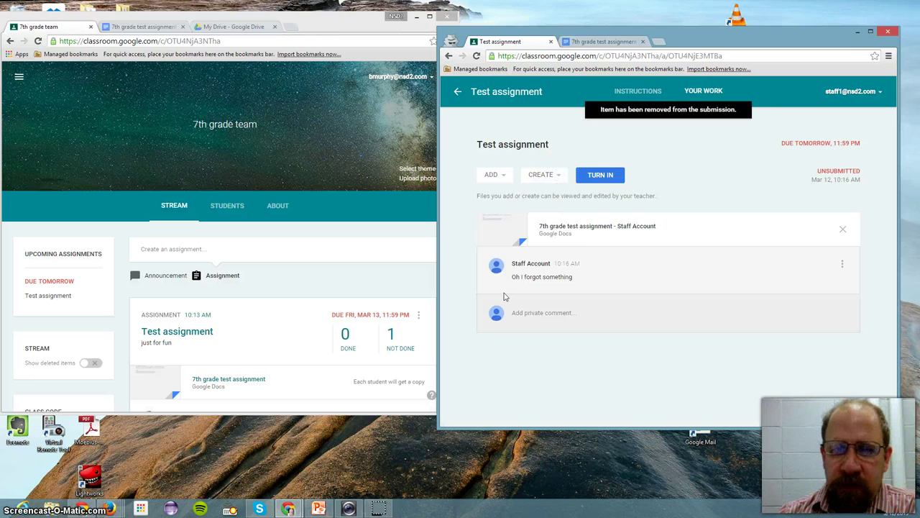
pyautogui.click(561, 175)
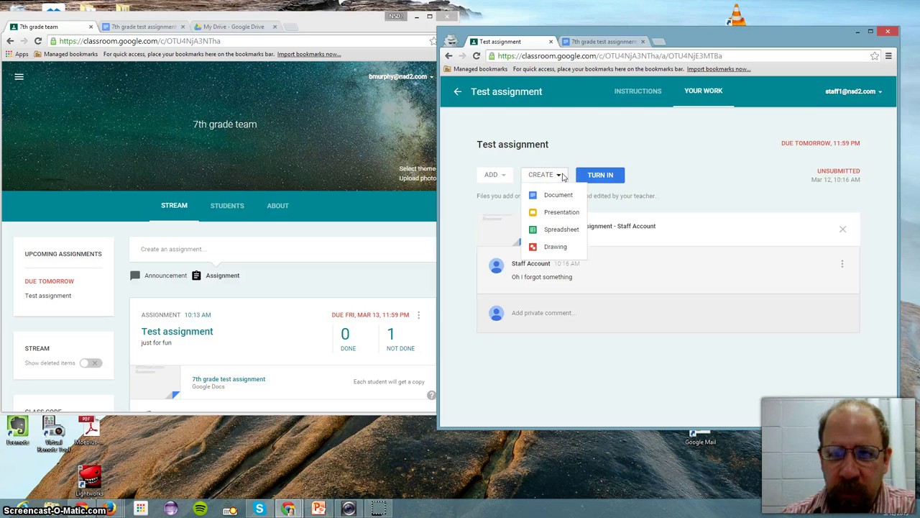
pyautogui.click(554, 195)
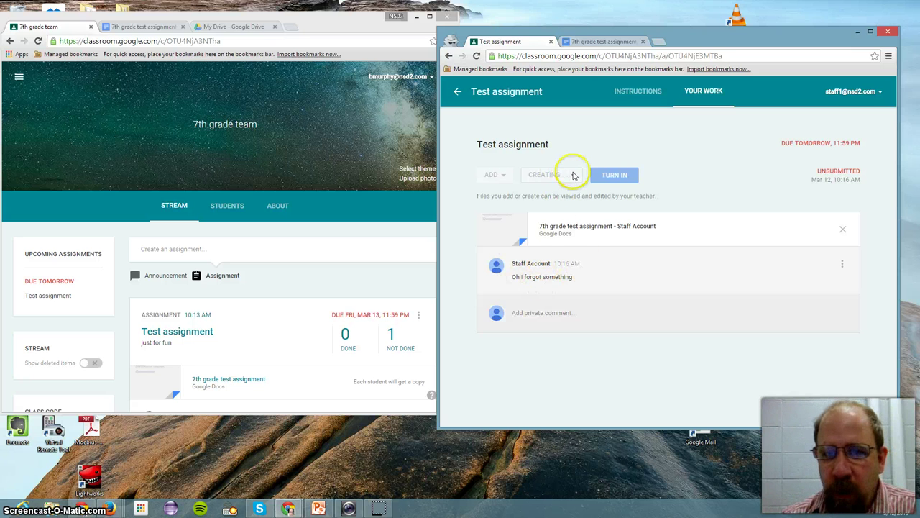
pyautogui.click(844, 266)
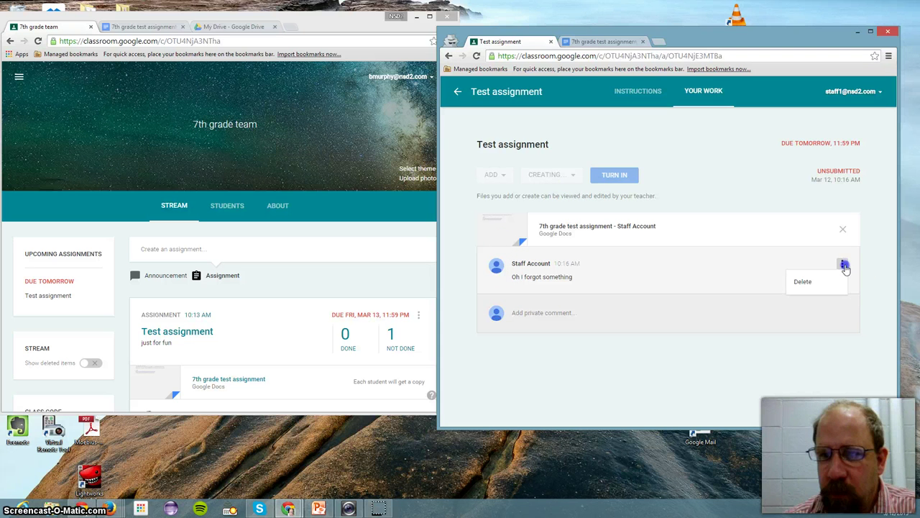
pyautogui.click(548, 175)
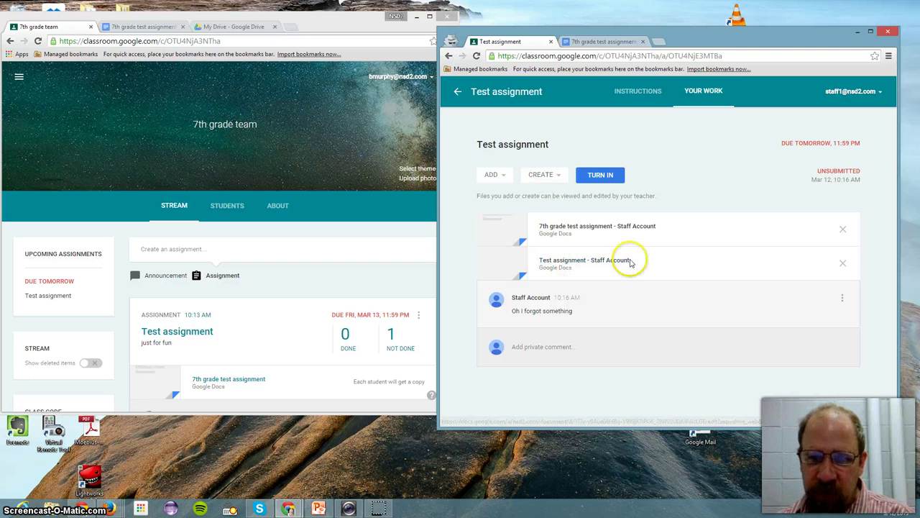
pyautogui.click(608, 261)
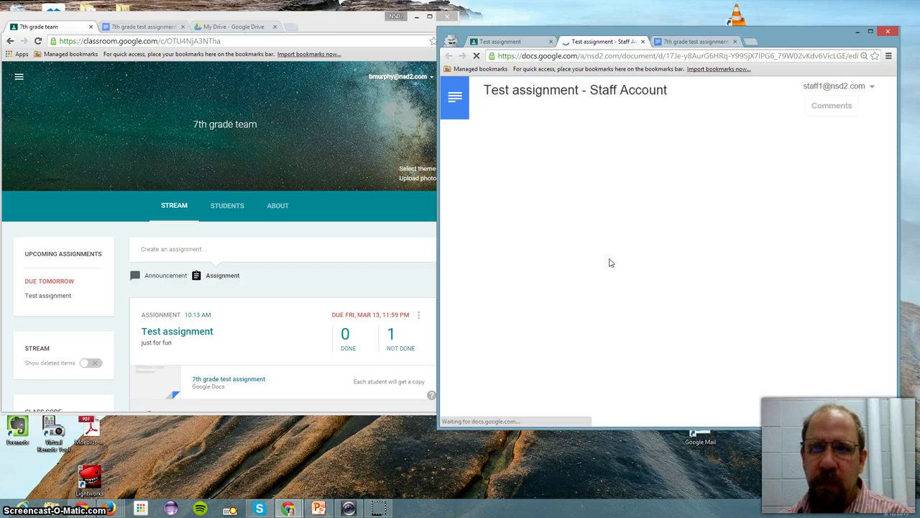
# Check the blank new doc, then switch back to the 7th grade test assignment copy
pyautogui.click(751, 262)
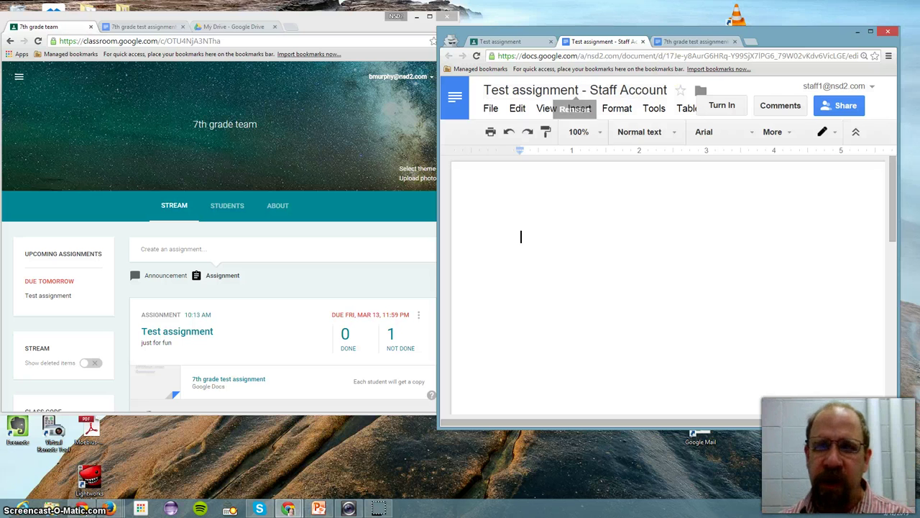
pyautogui.click(696, 42)
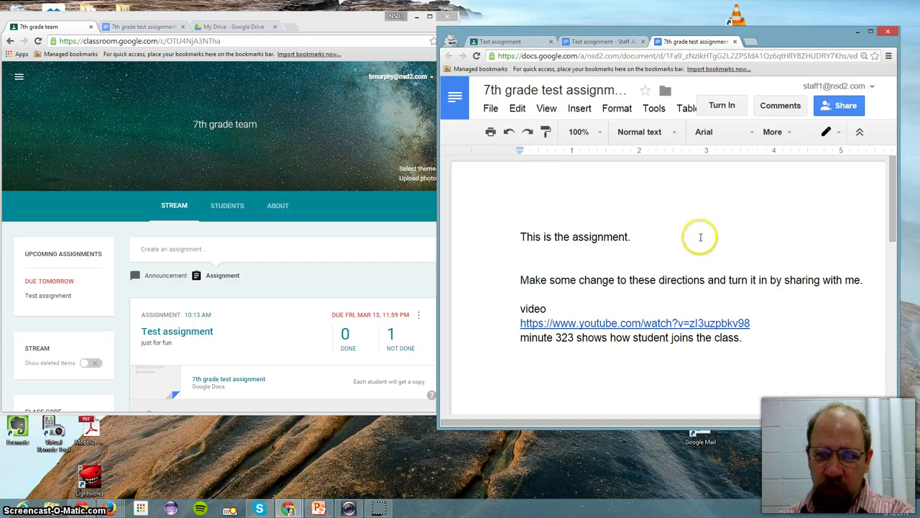
pyautogui.click(522, 42)
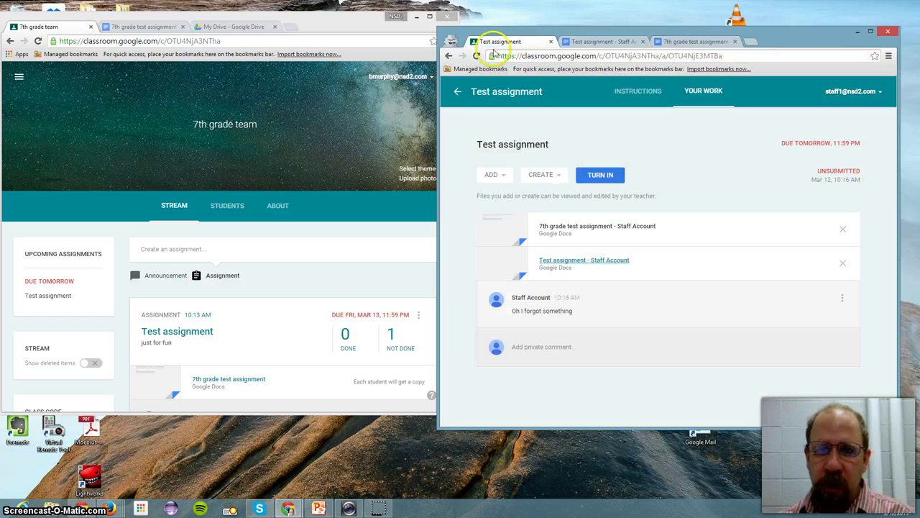
pyautogui.click(510, 181)
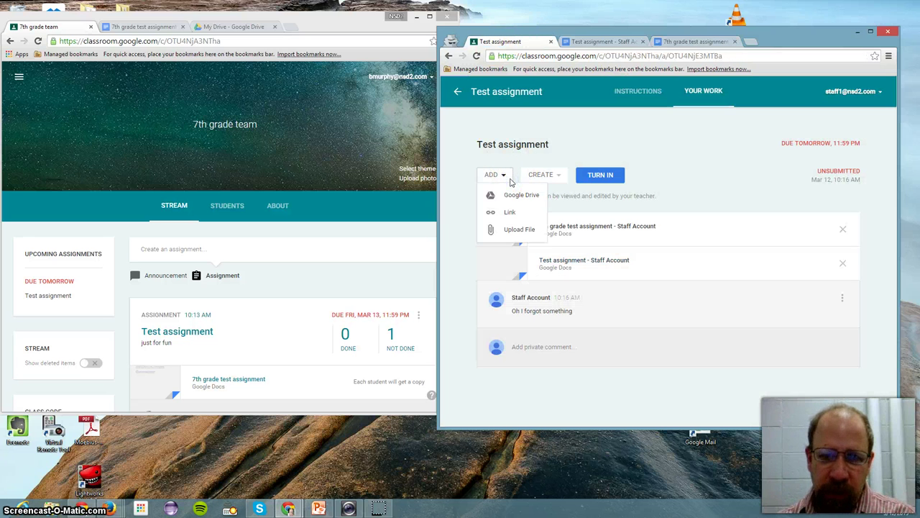
pyautogui.click(513, 203)
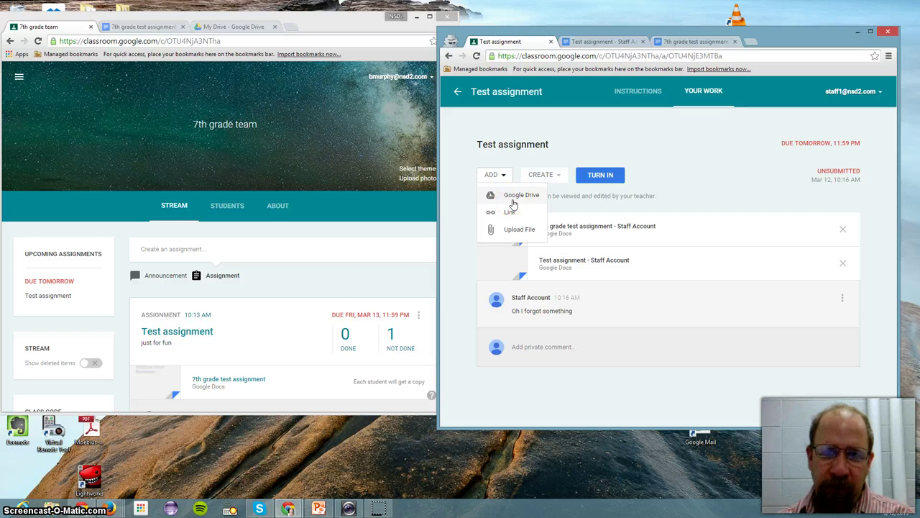
pyautogui.click(509, 215)
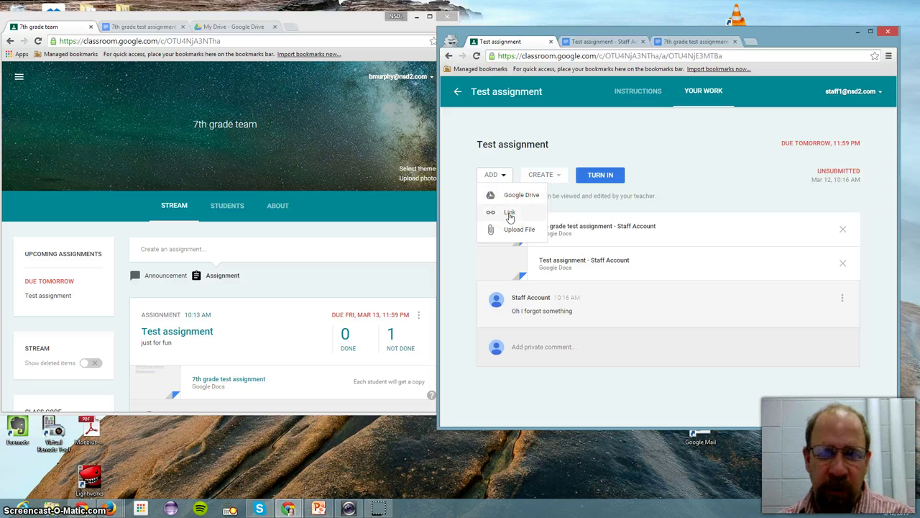
pyautogui.click(520, 229)
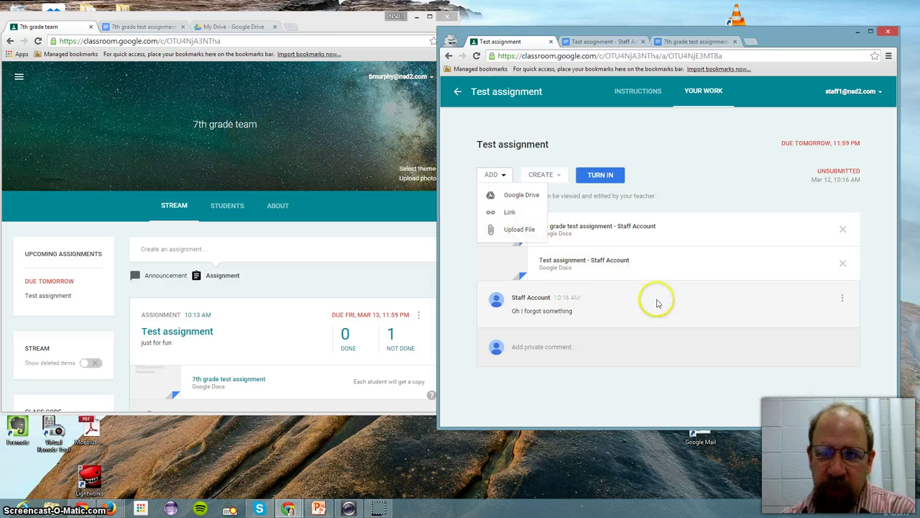
pyautogui.click(677, 230)
pyautogui.moveTo(657, 195); pyautogui.dragTo(478, 196)
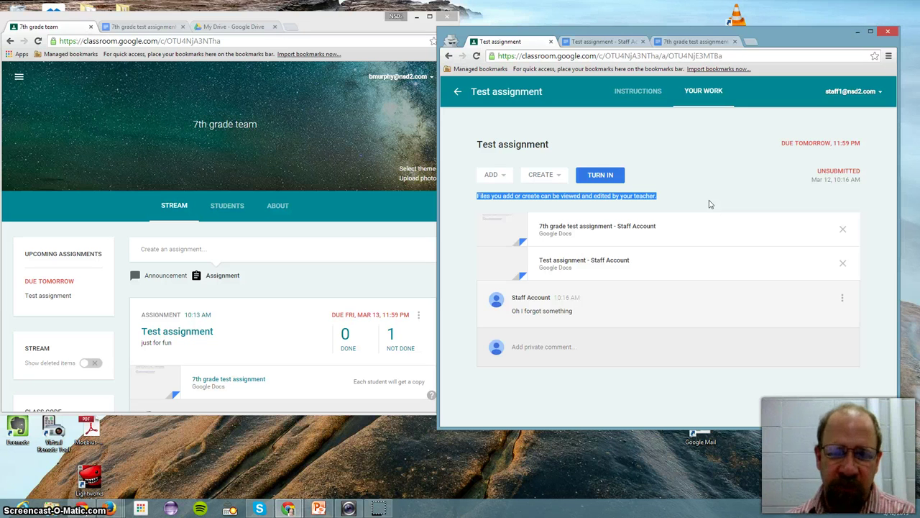
# Turn in the Test assignment with both attached documents, confirming in the dialog
pyautogui.click(673, 261)
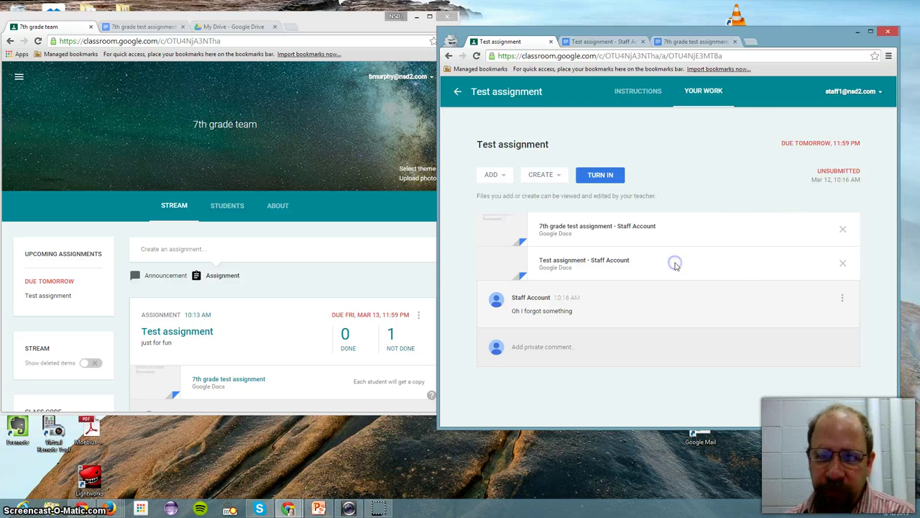
pyautogui.click(601, 176)
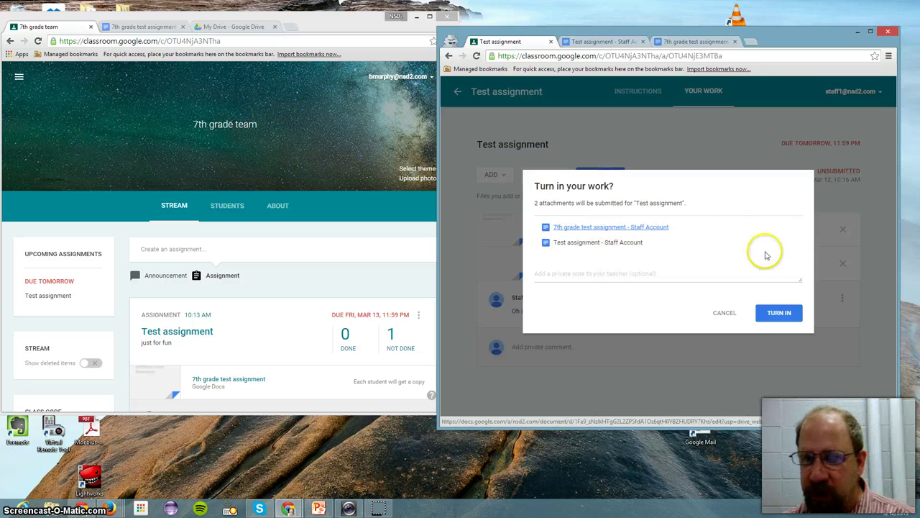
pyautogui.click(789, 321)
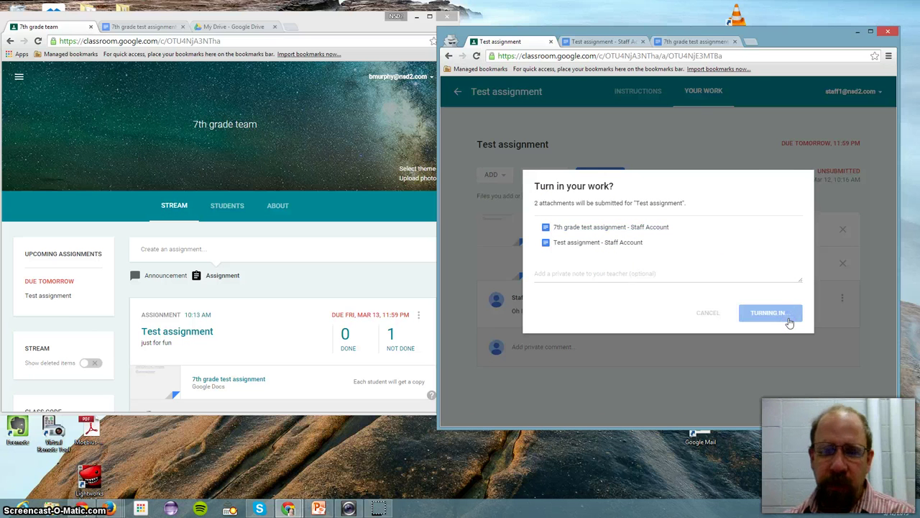